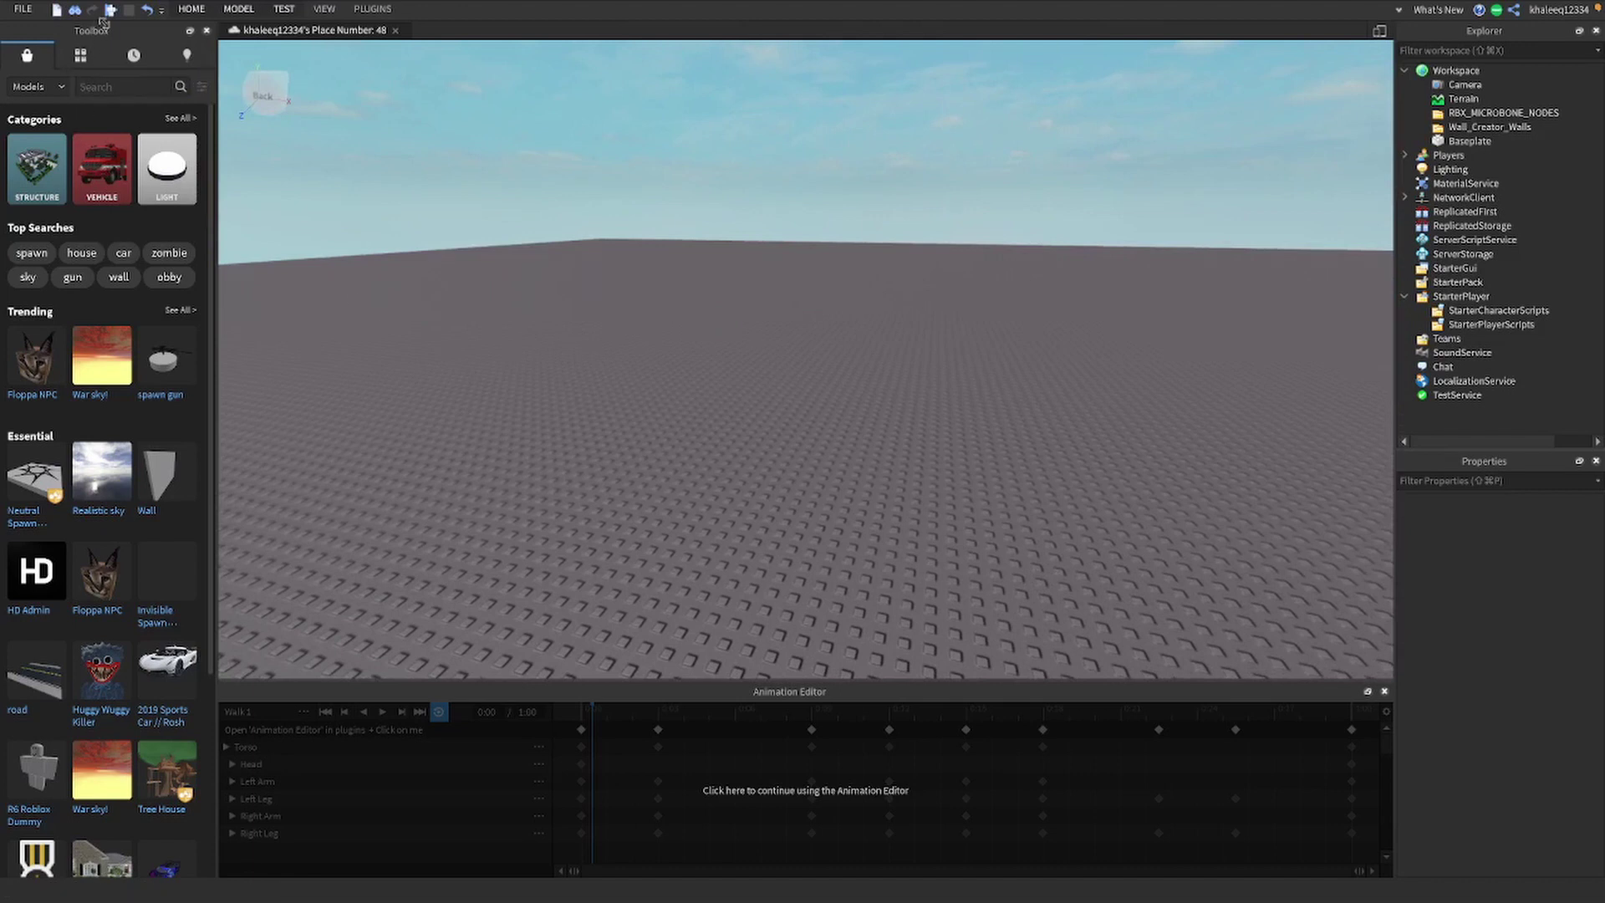
Step: Play-test the game with F5, walk the avatar around, then stop the test
key("F5")
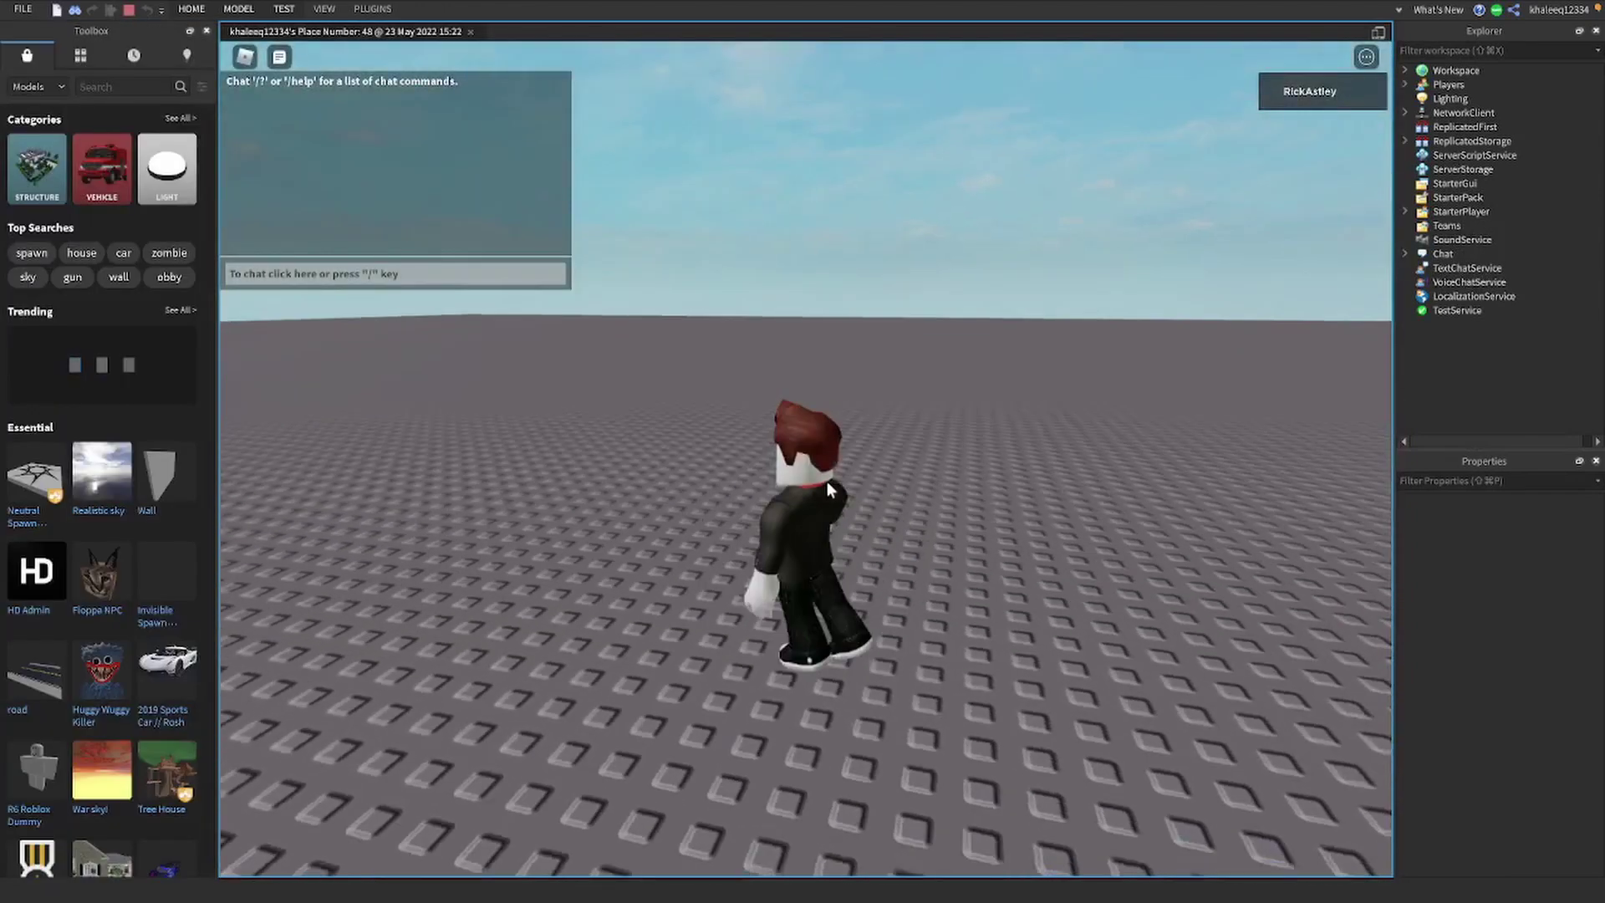
key("s")
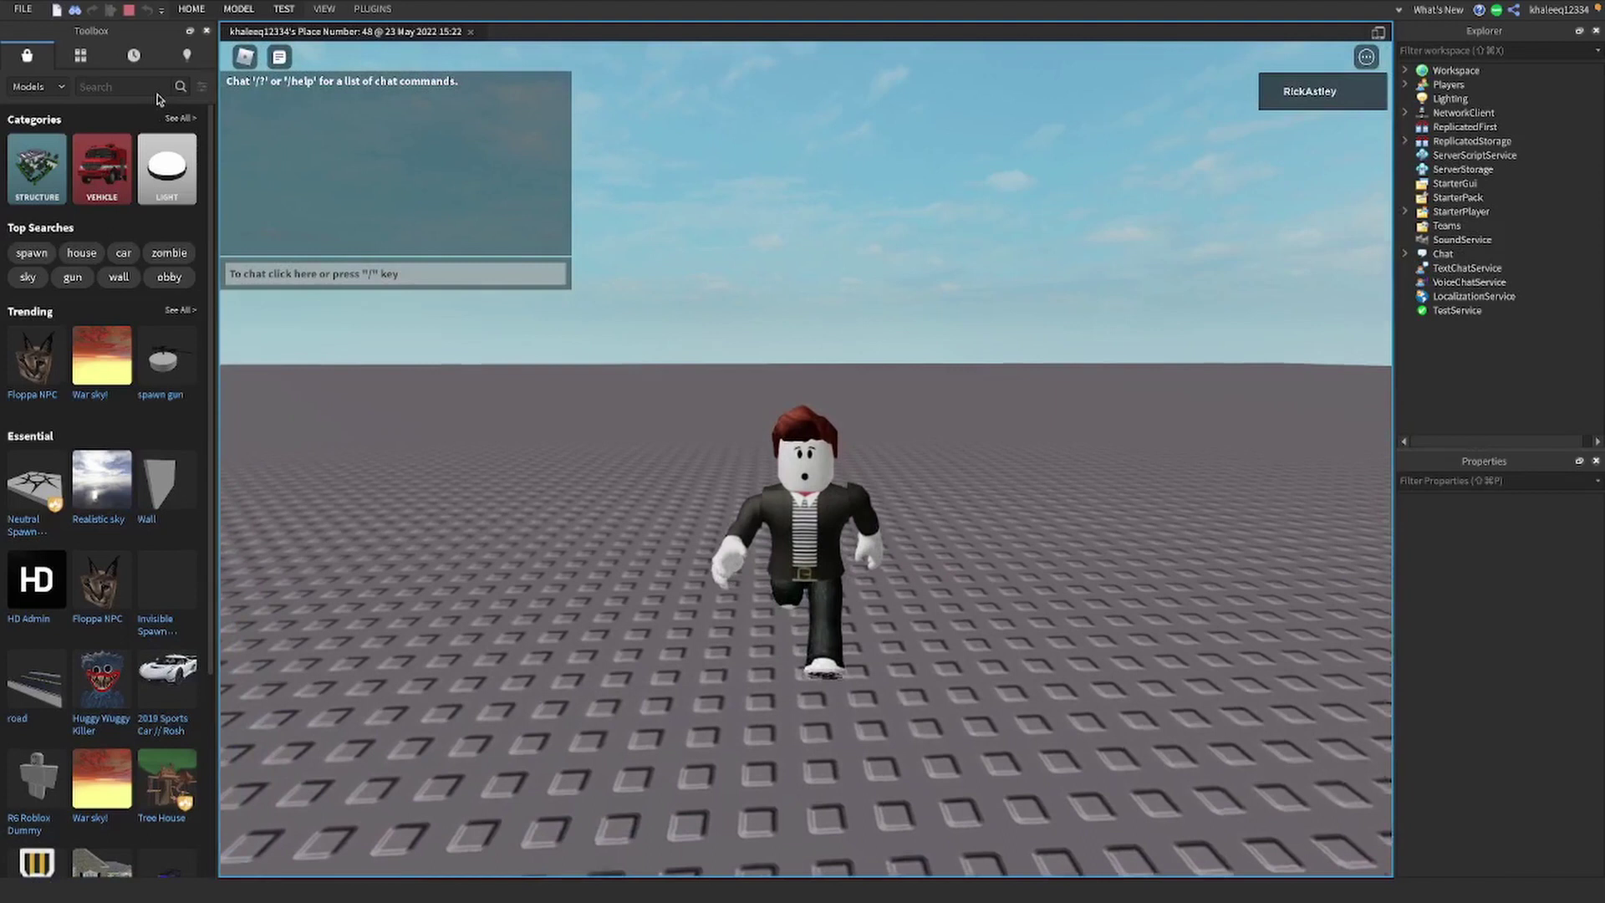
key("a")
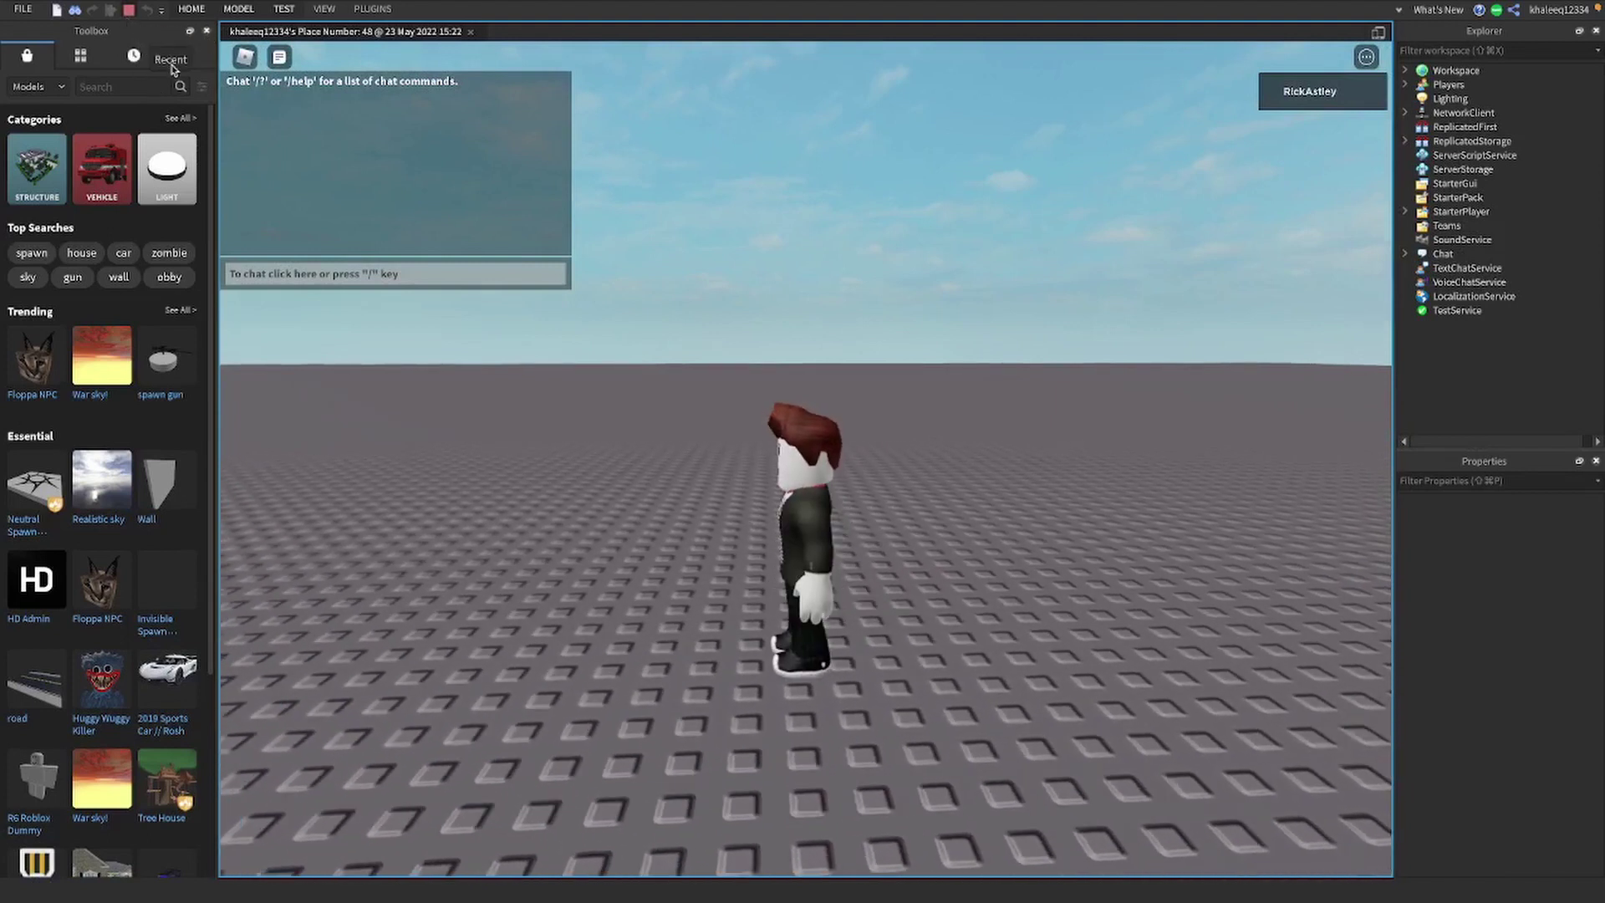
key("shift+F5")
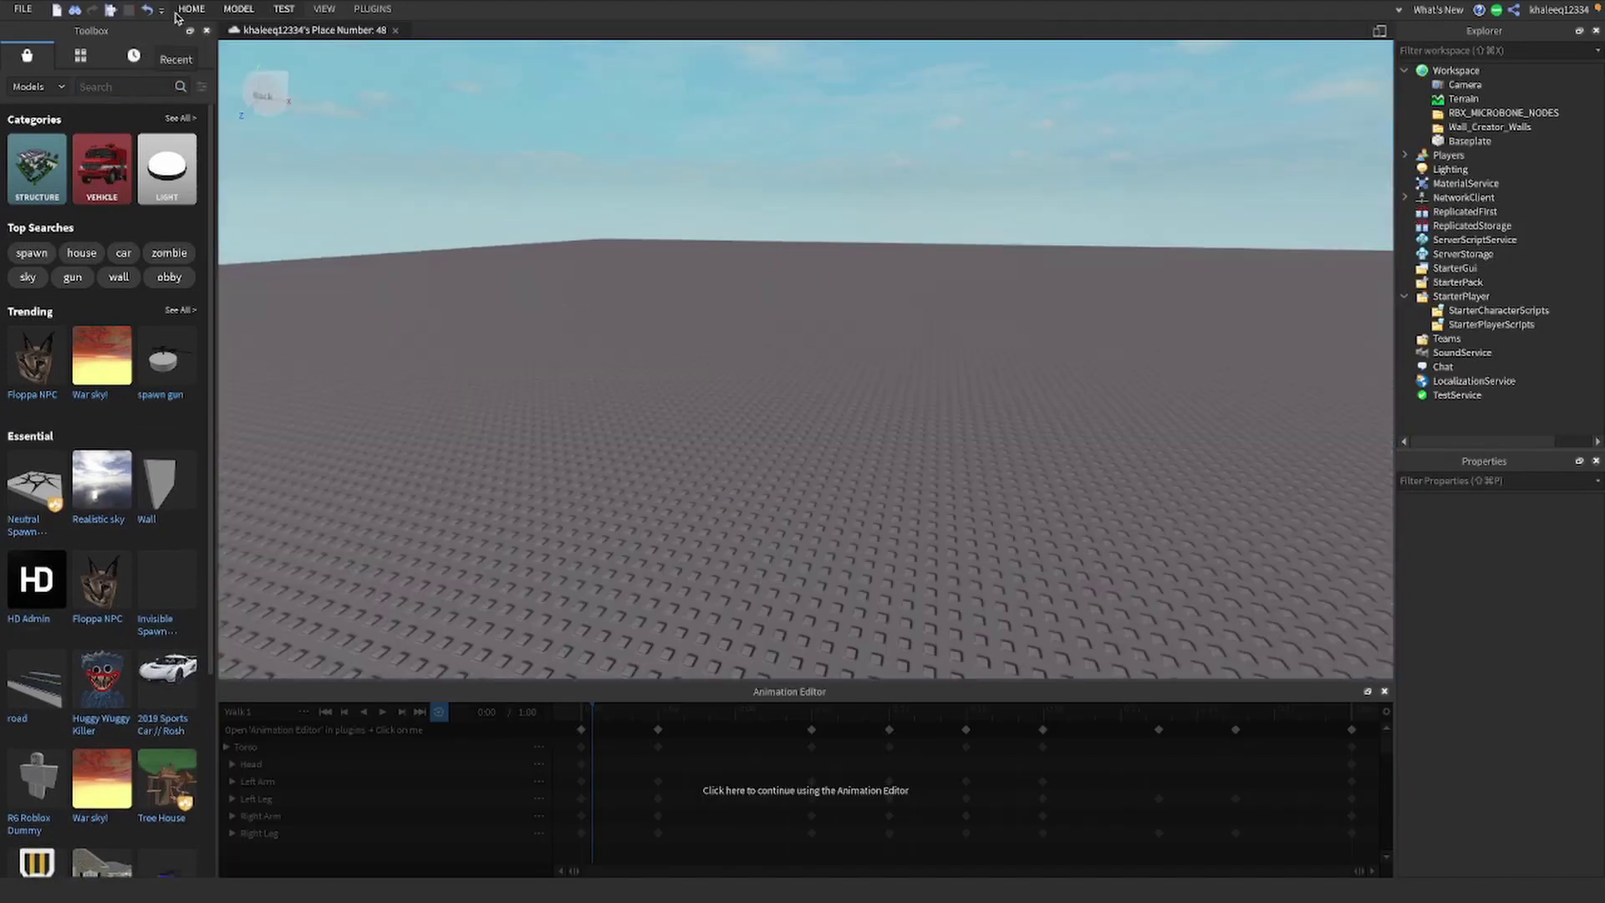
Step: Look over the avatar settings in Game Settings and close them without saving
left_click(191, 10)
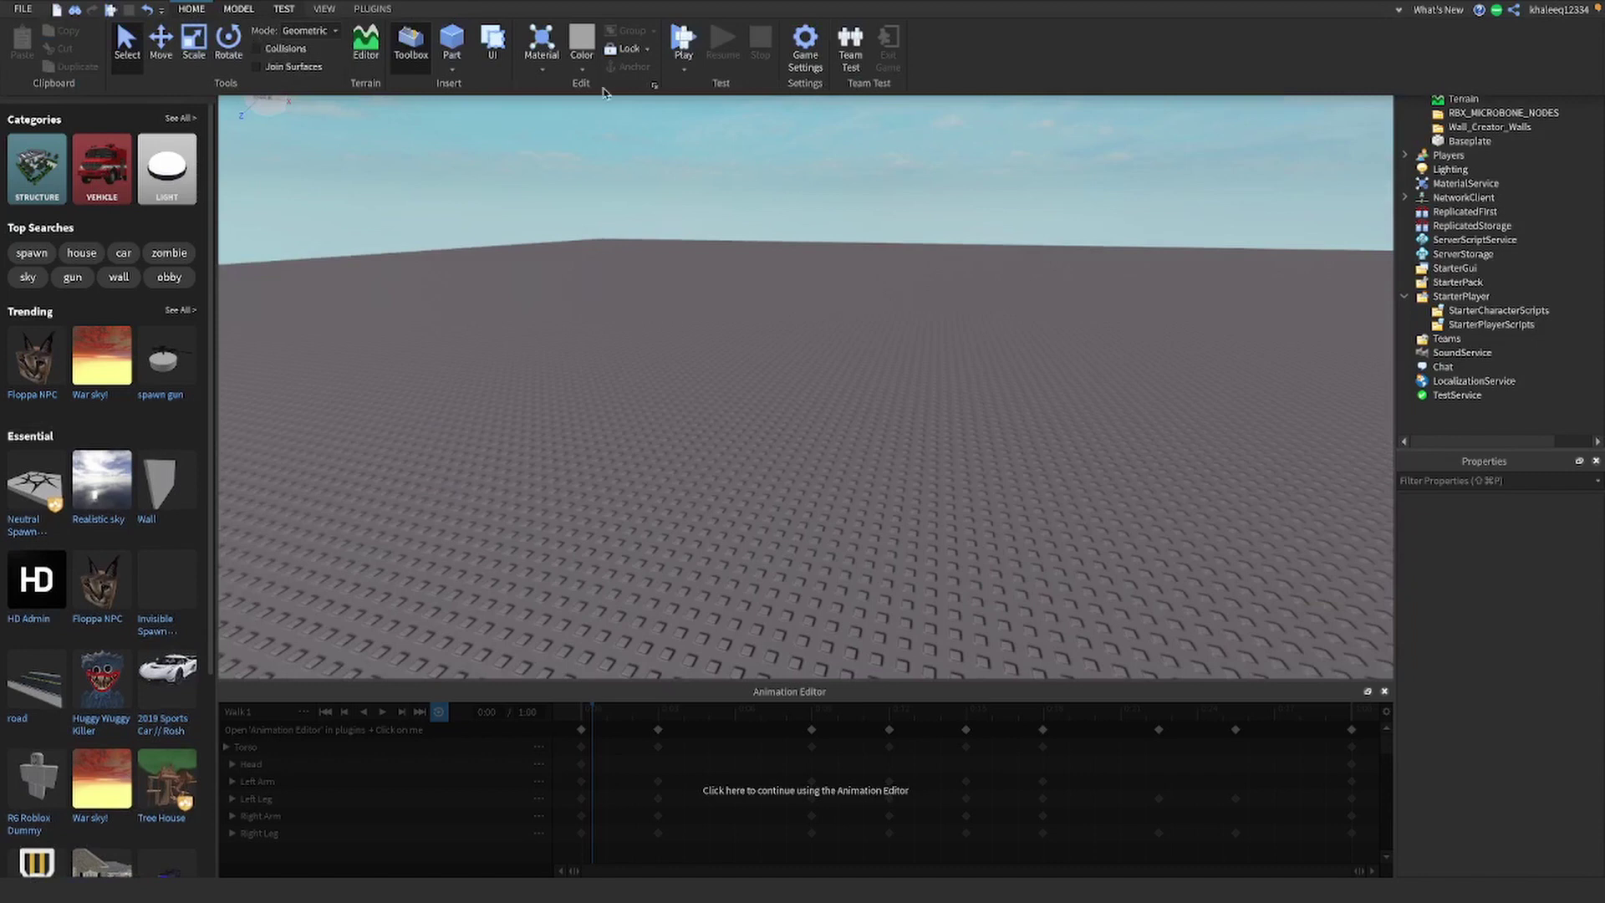
left_click(803, 46)
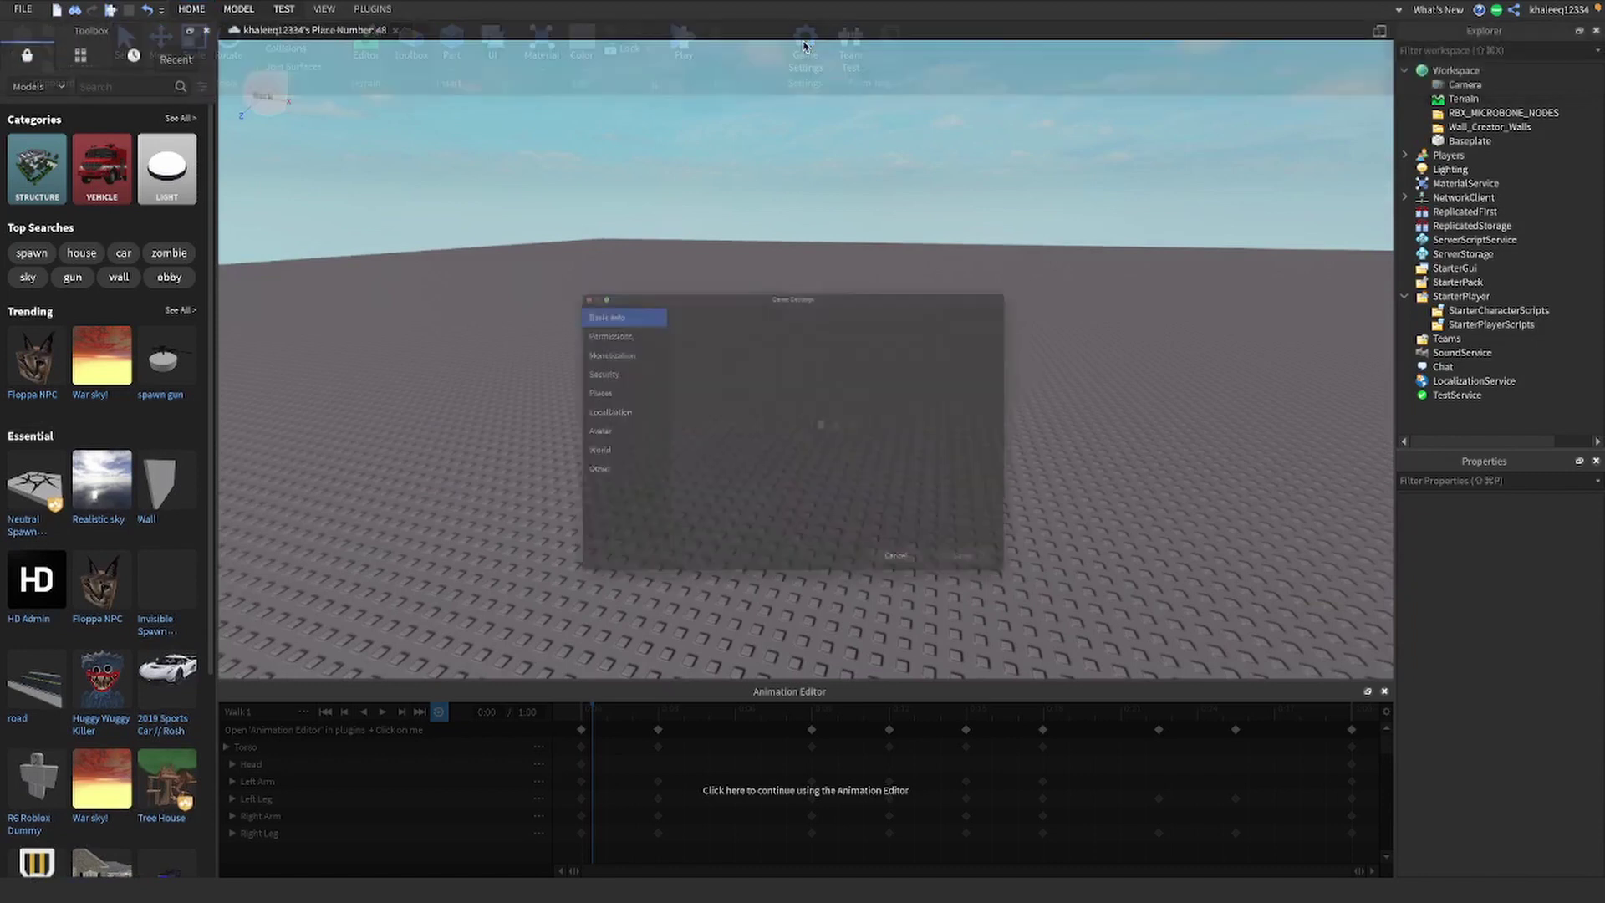
left_click(474, 432)
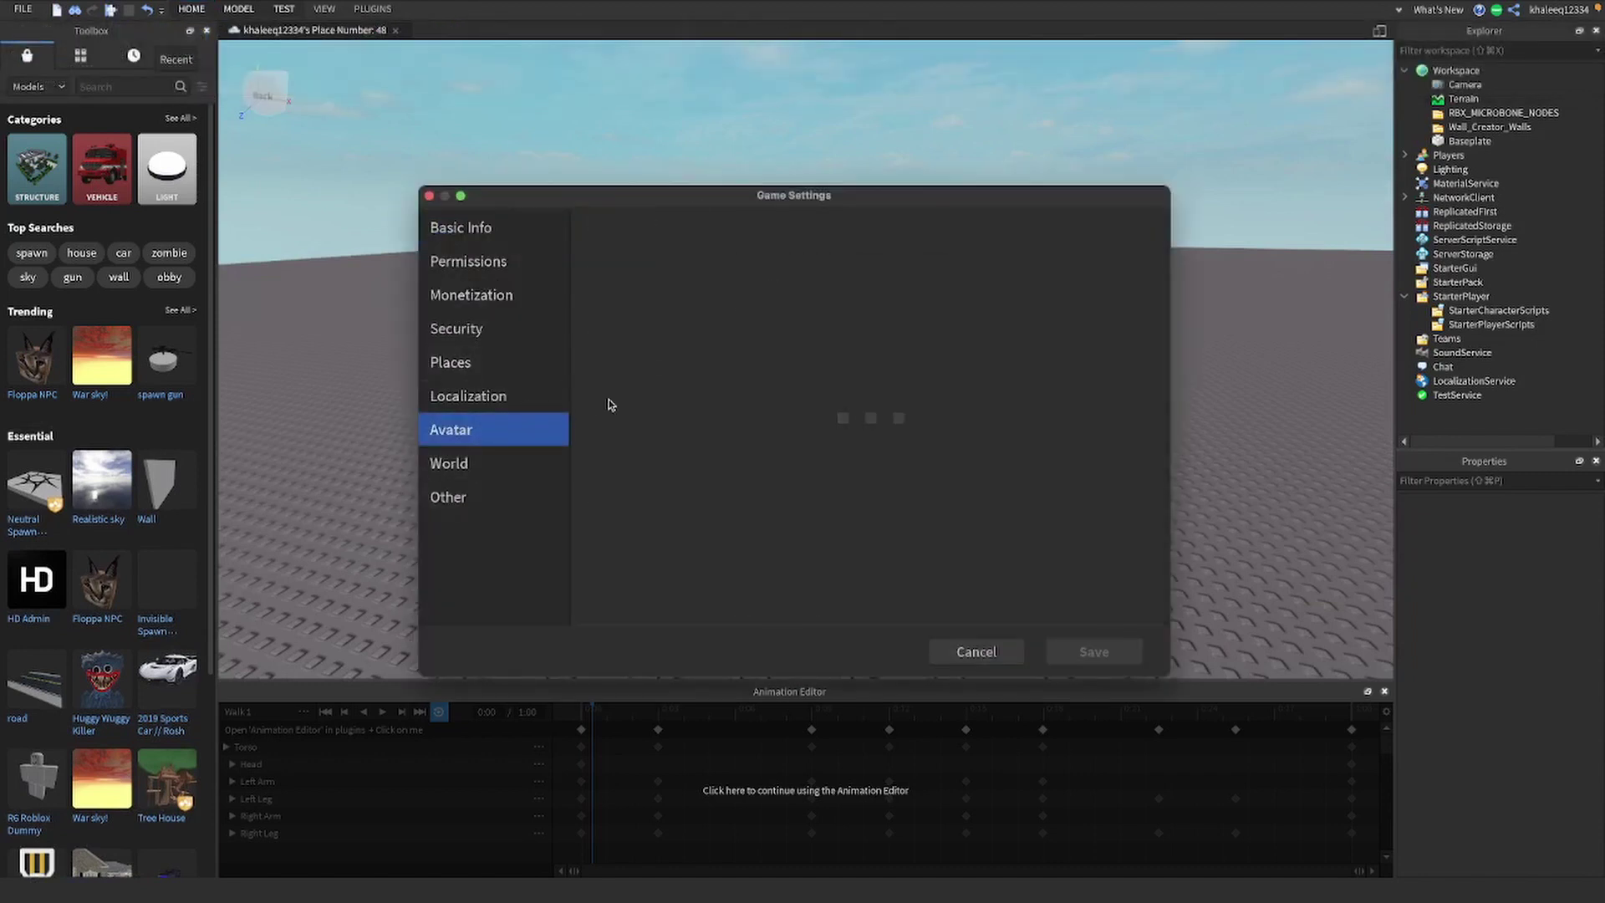
left_click(937, 662)
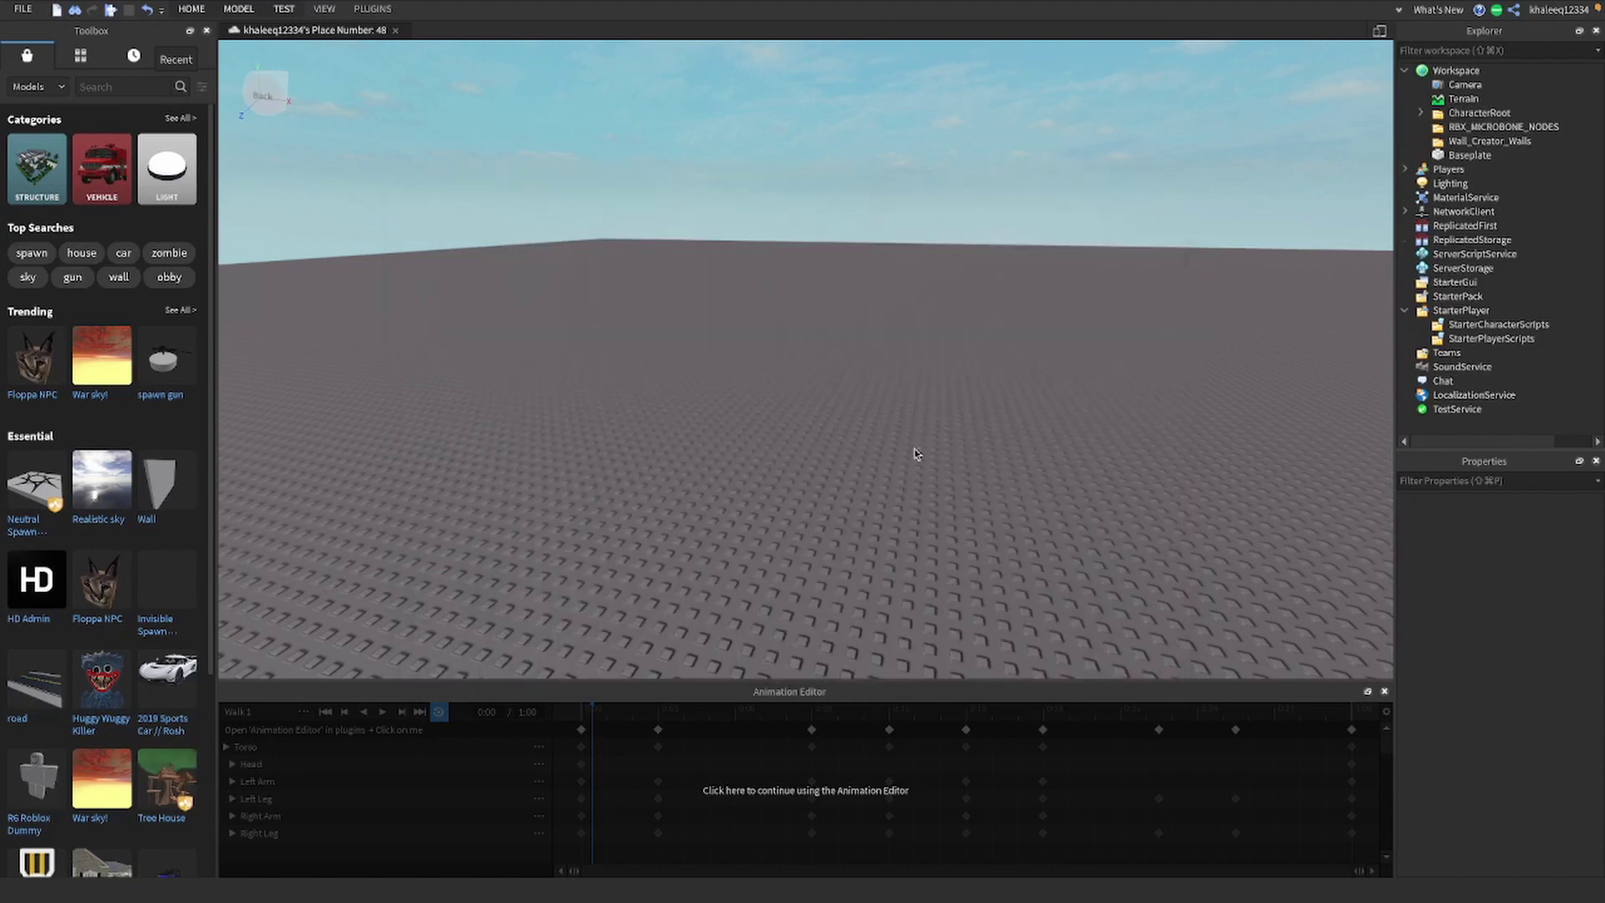
right_click_drag(873, 509, 873, 506)
right_click_drag(831, 369, 830, 368)
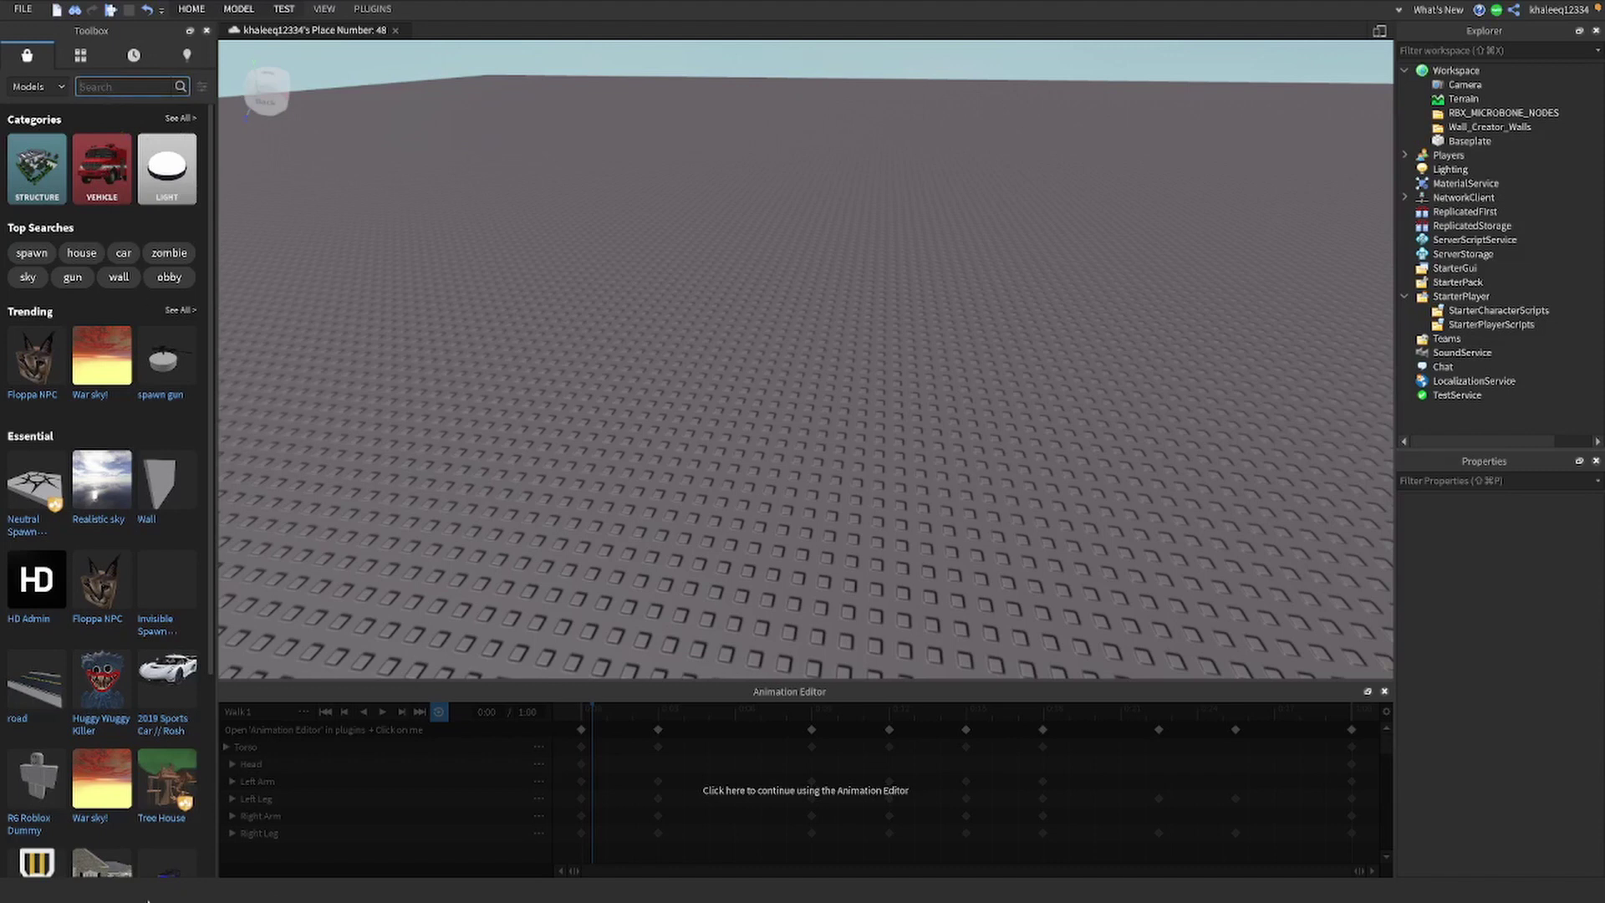
Step: Search the Toolbox for the walk animation and drag the walking Dummy rig into the world
left_click(690, 836)
scroll(764, 488, "up", 2)
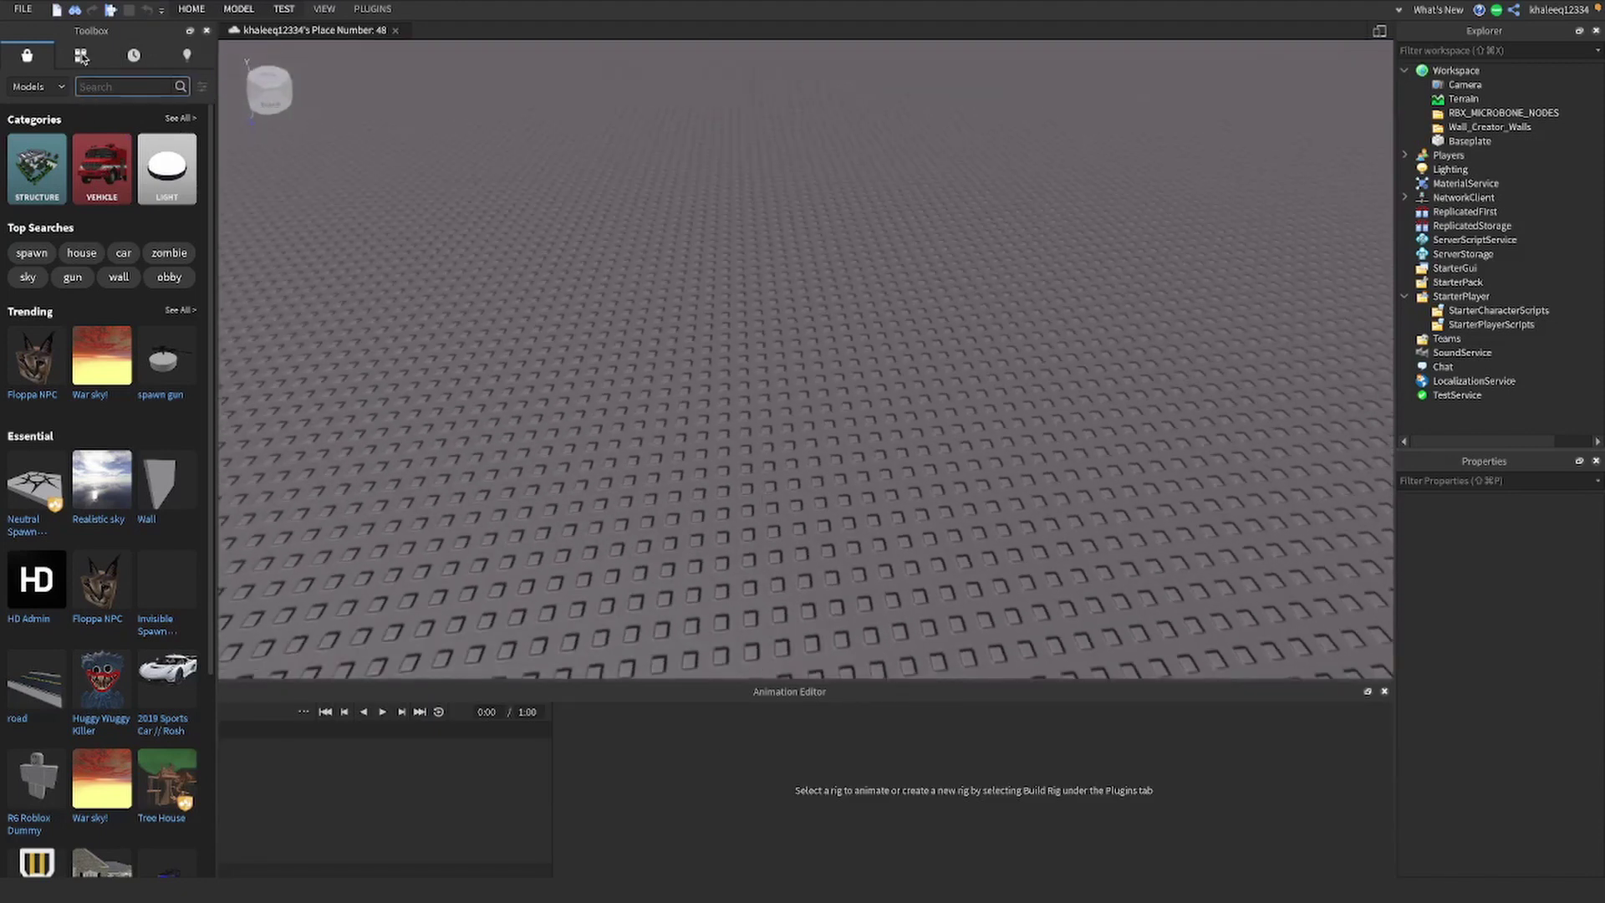
type("wal")
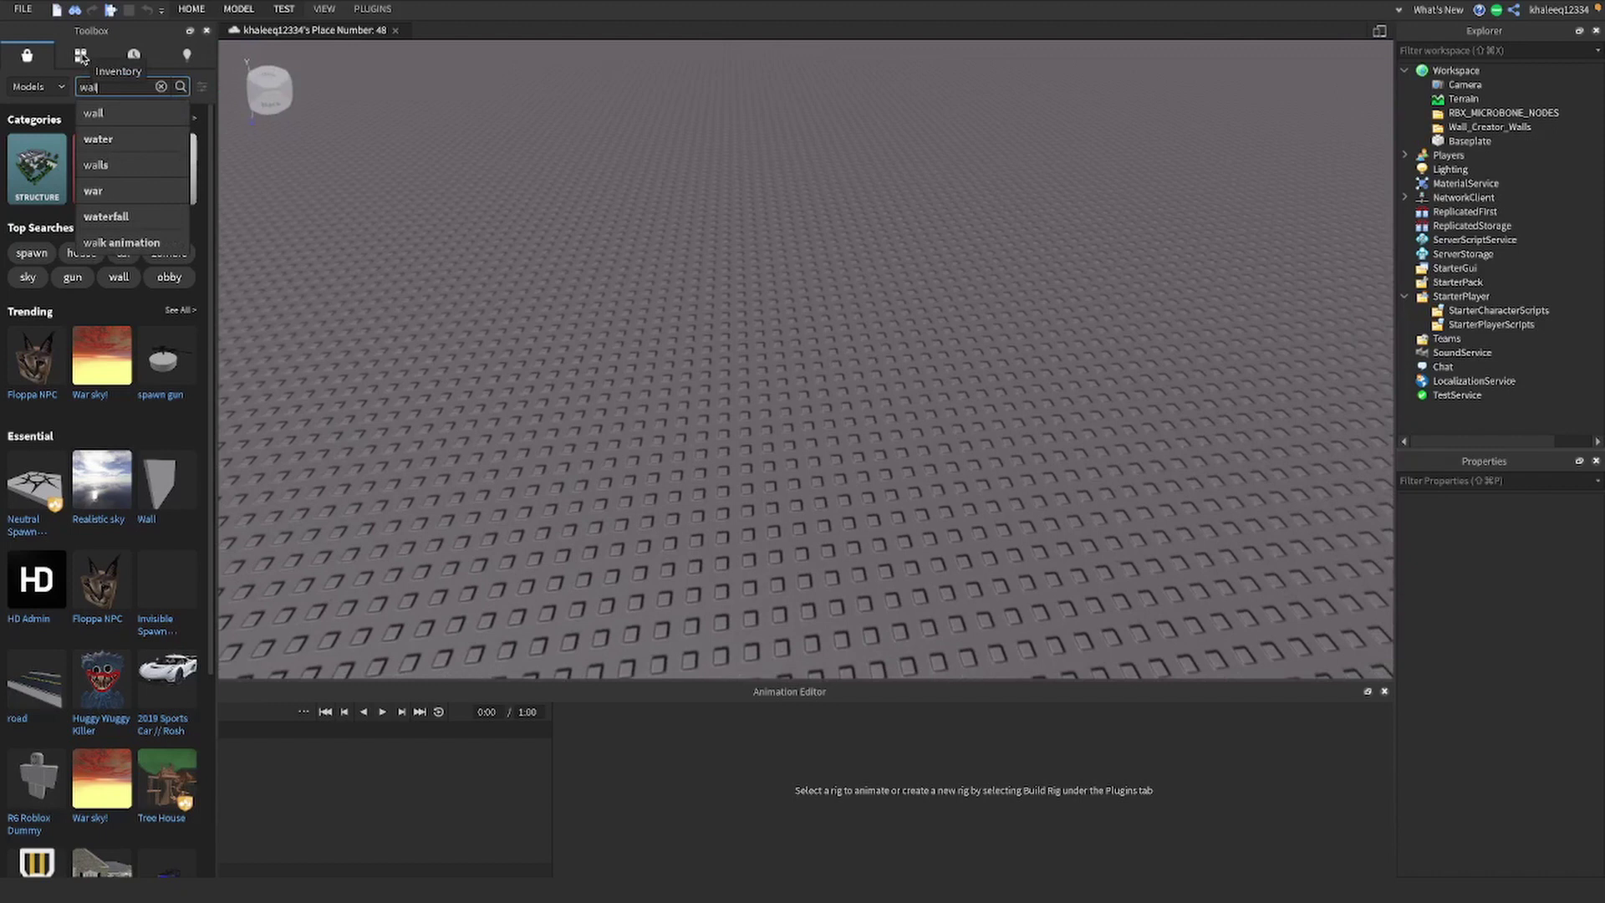
type("l")
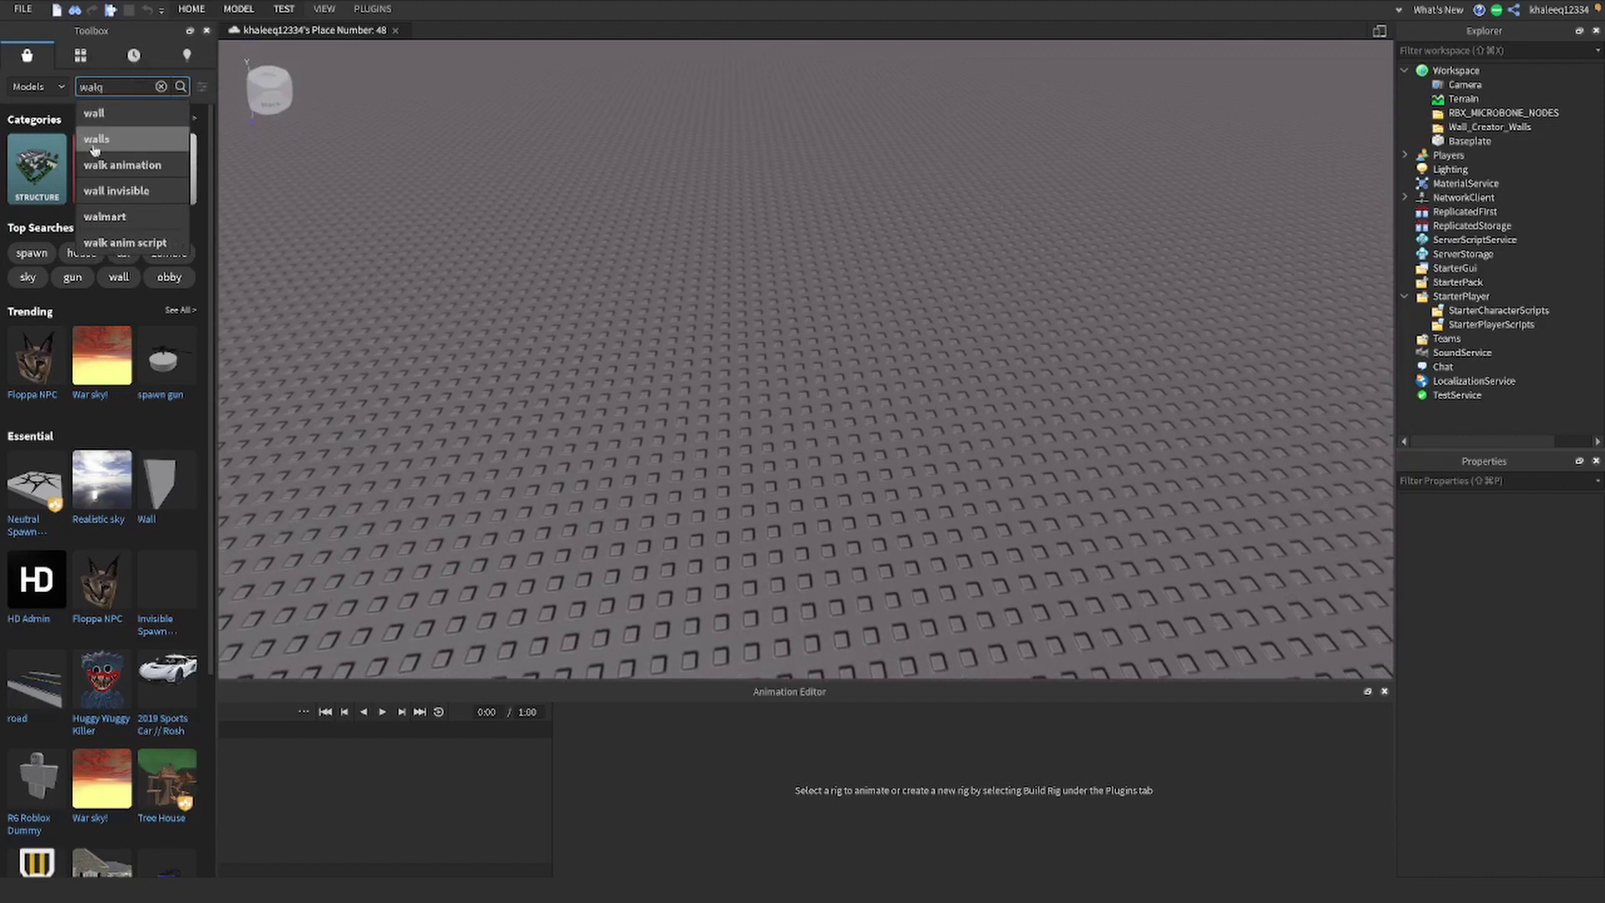
left_click(109, 165)
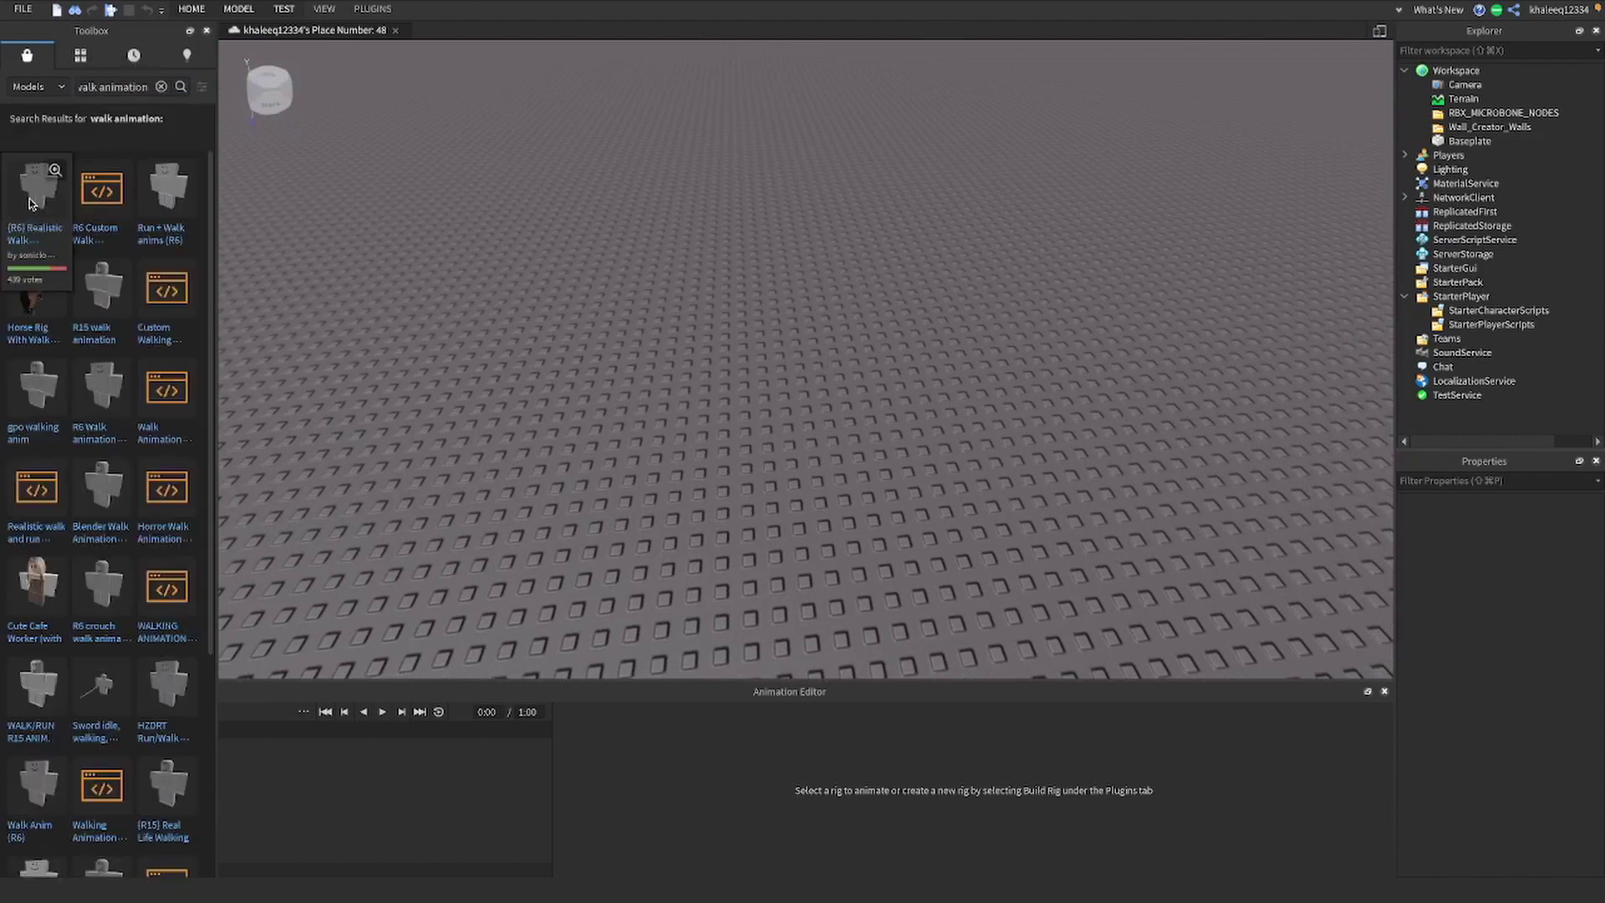
mouse_move(29, 207)
left_mouse_down()
mouse_move(817, 366)
mouse_move(849, 397)
left_mouse_up()
Step: Play the Dummy's walk animation and frame the view on the Dummy
scroll(914, 456, "down", 10)
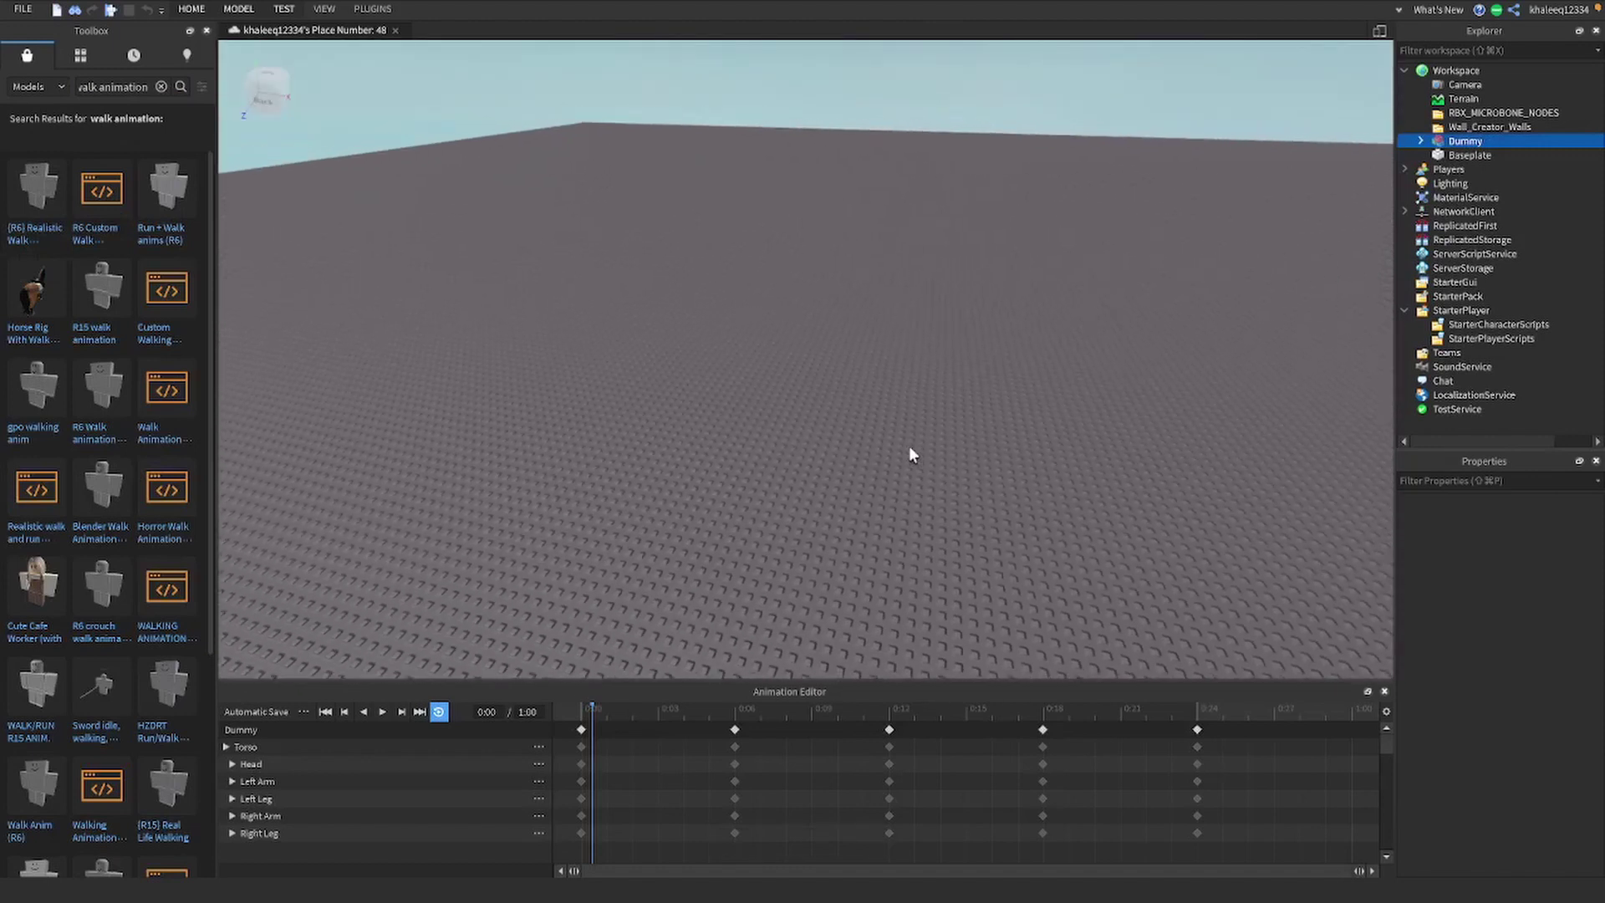
right_click_drag(942, 487, 895, 458)
scroll(916, 463, "up", 10)
scroll(894, 458, "up", 5)
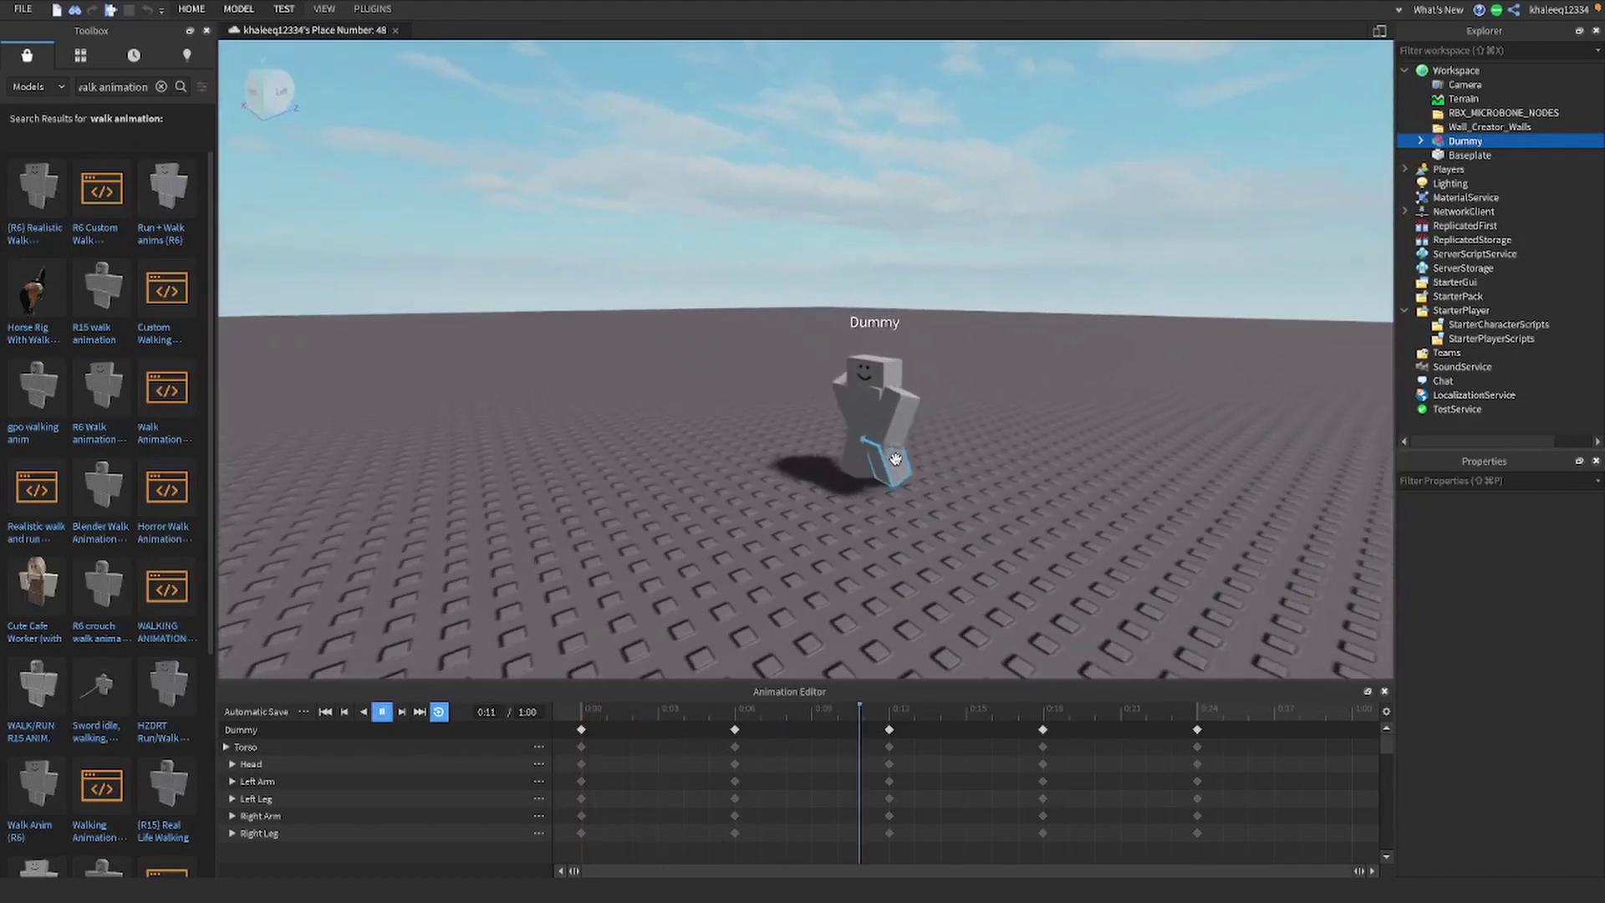
key("space")
key("f")
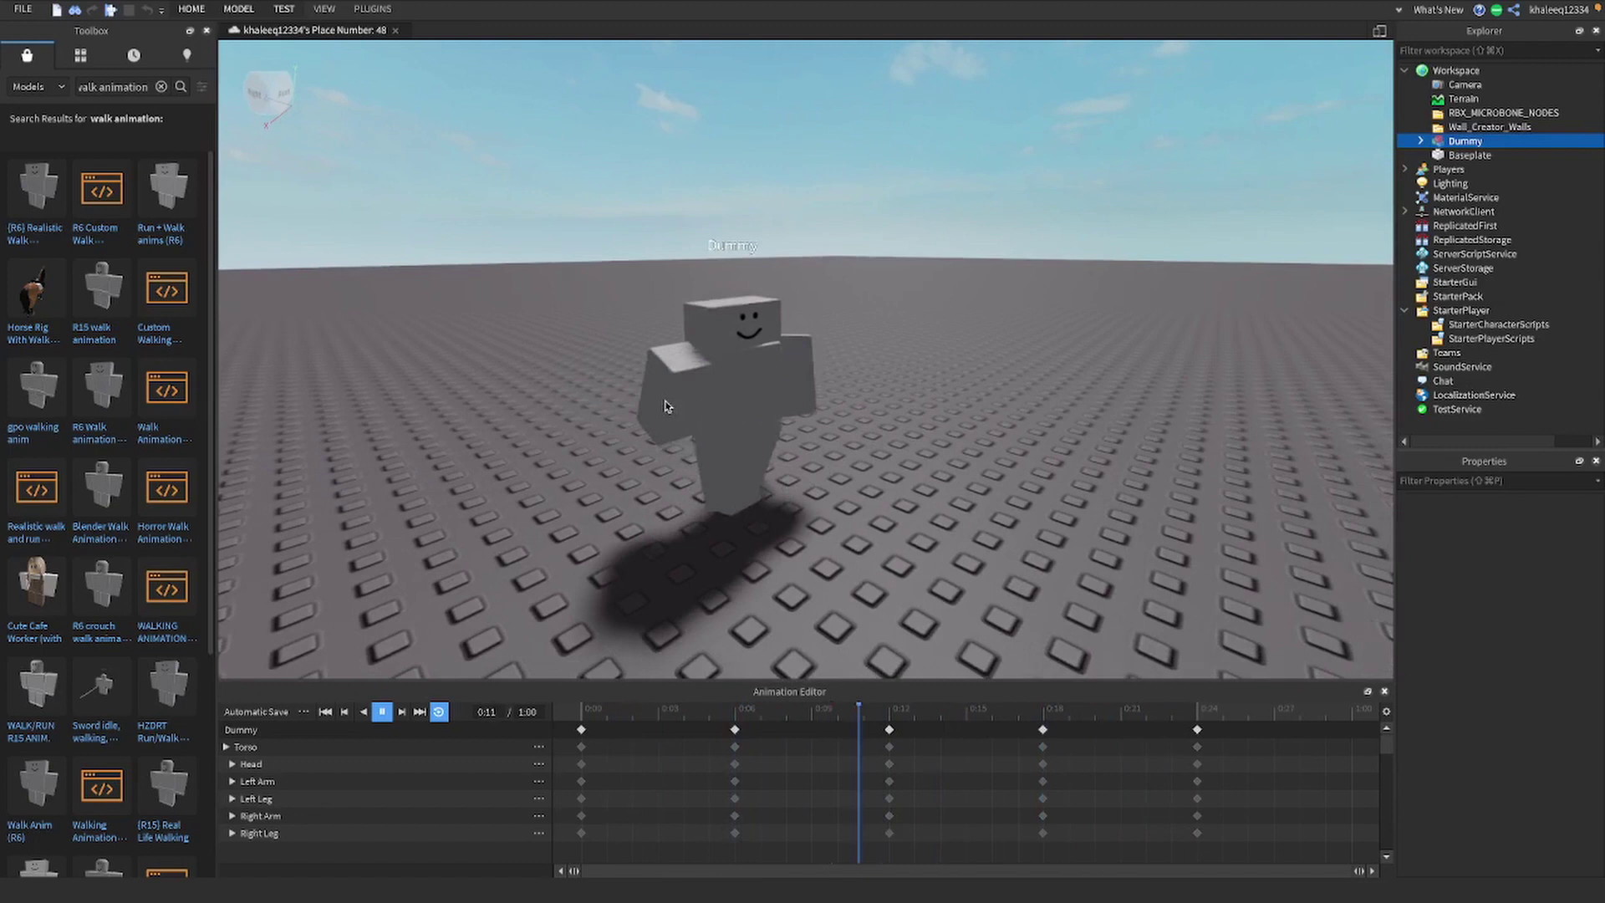
Step: Start a play test and walk the character forward and back near the Dummy
left_click(110, 12)
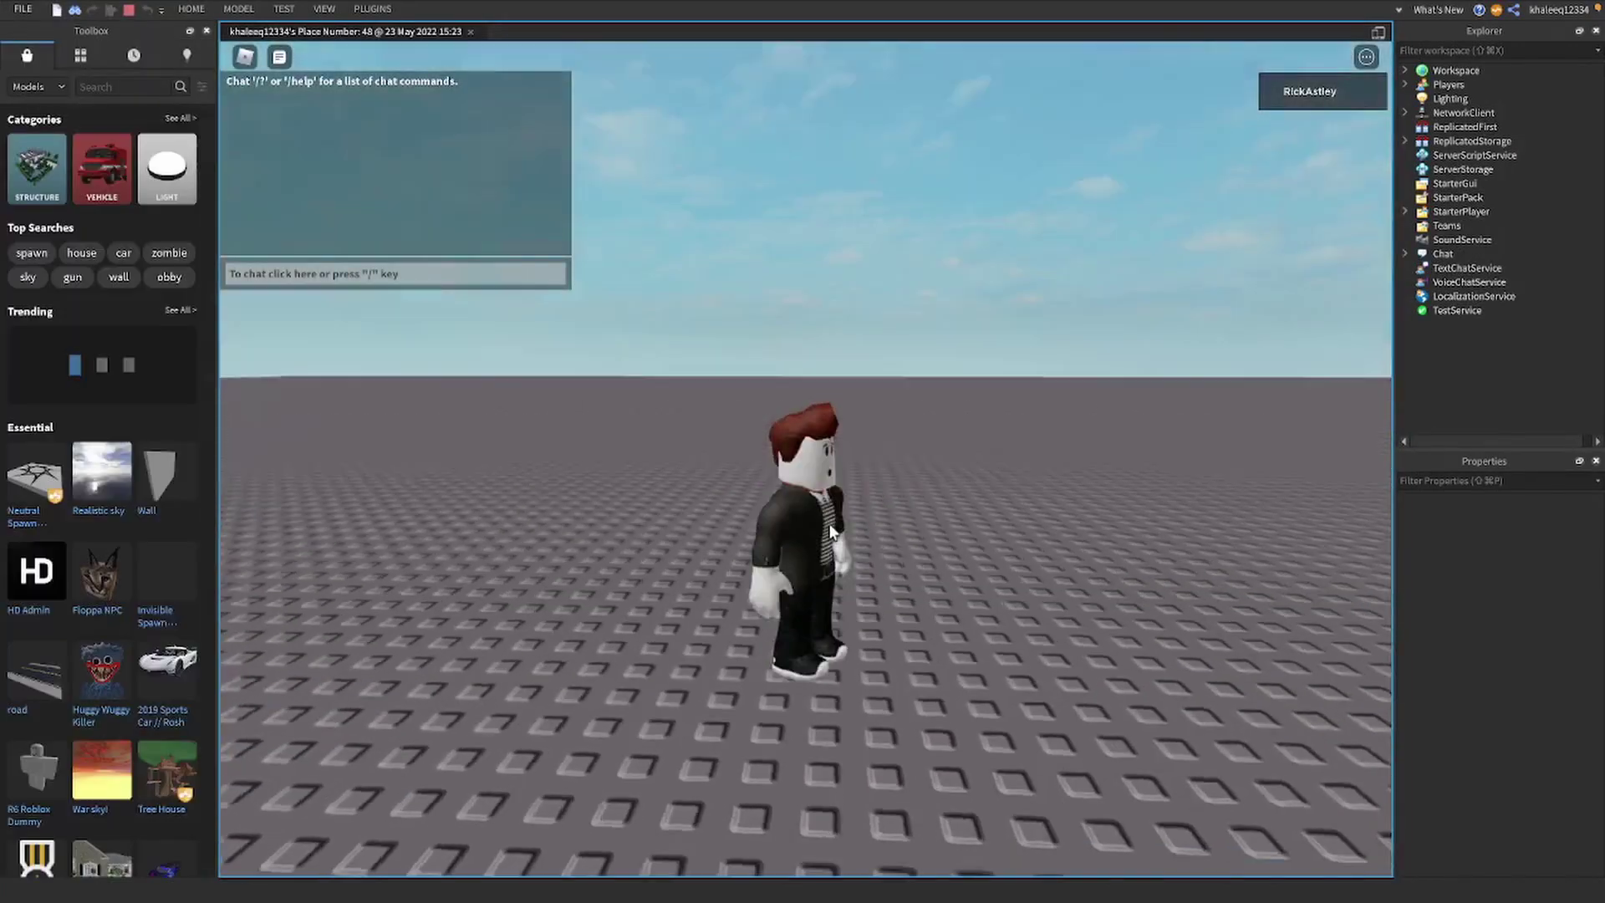
key("w")
right_click_drag(830, 531, 829, 524)
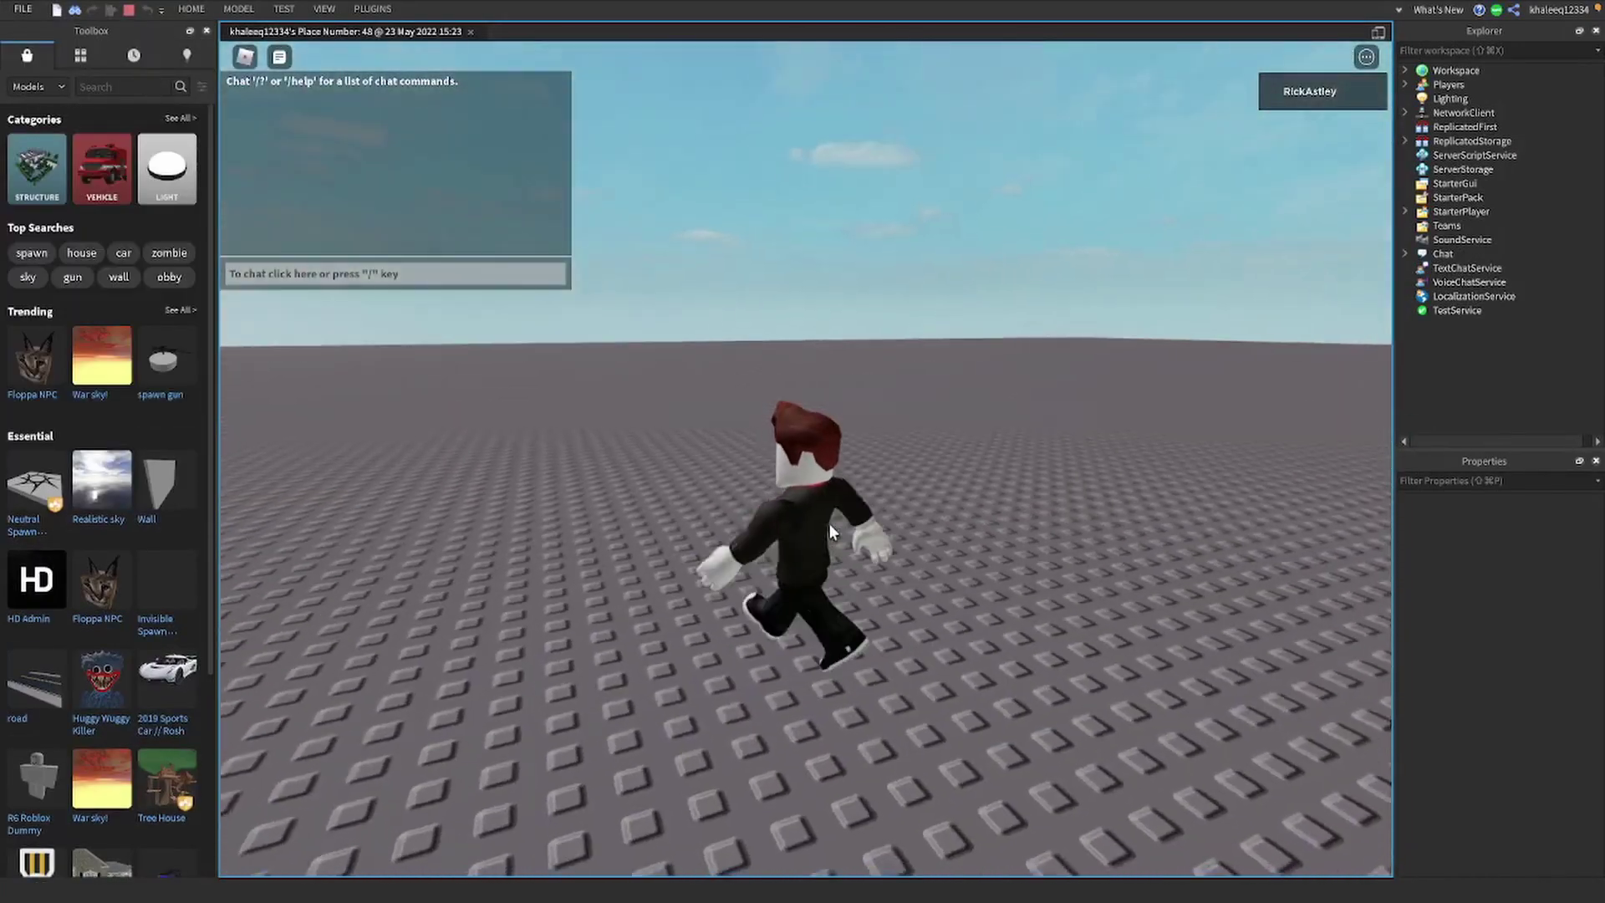
key("s")
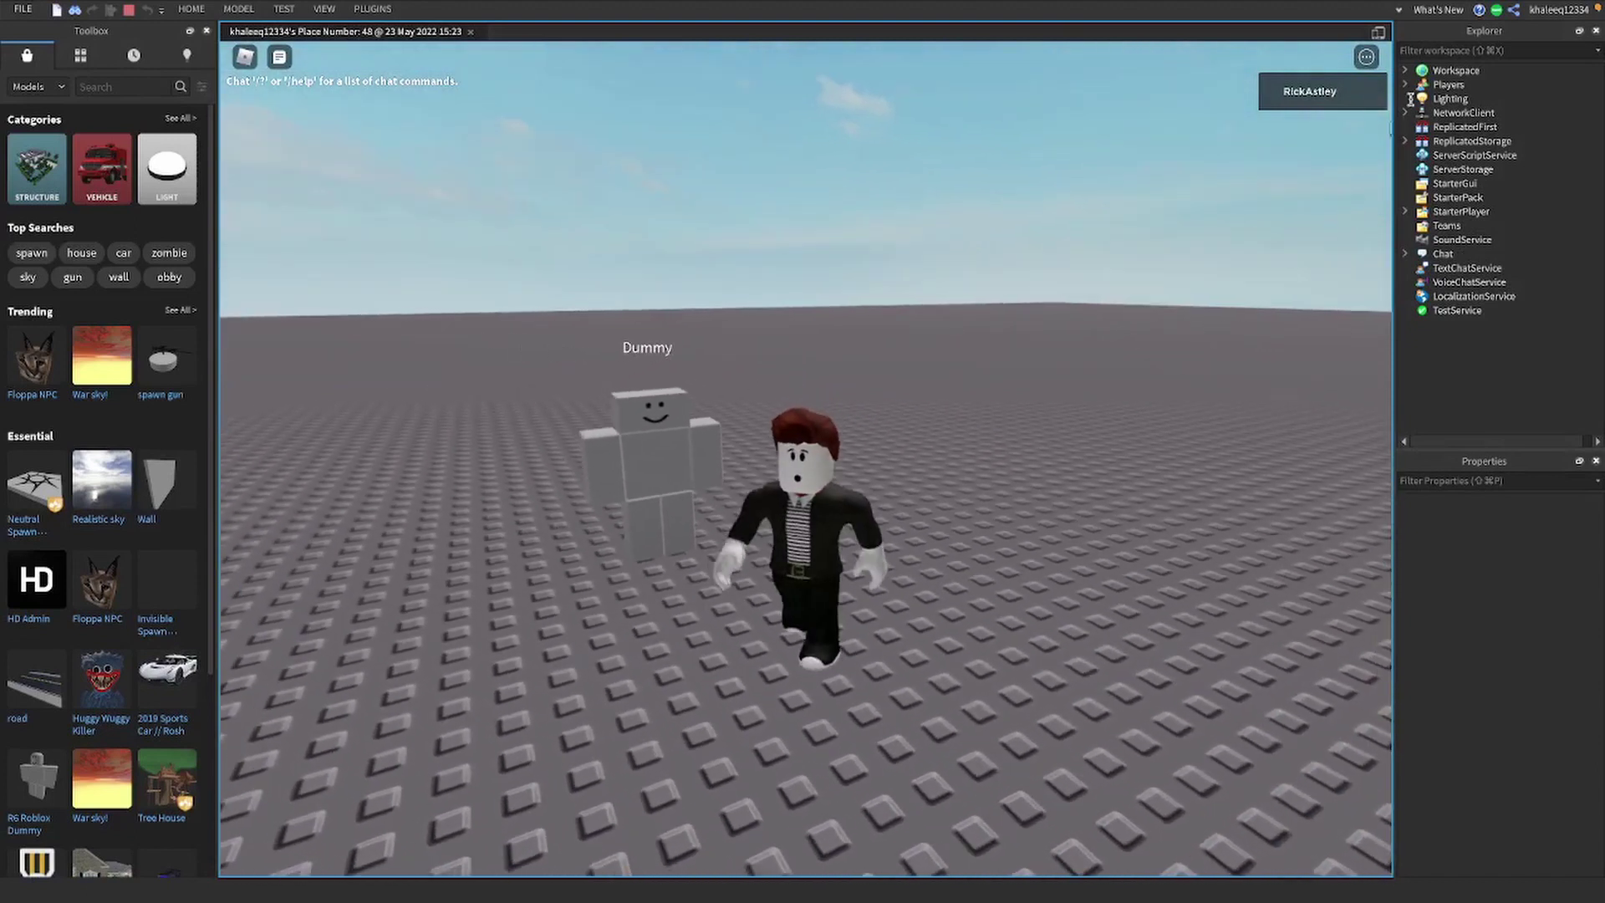
key("s")
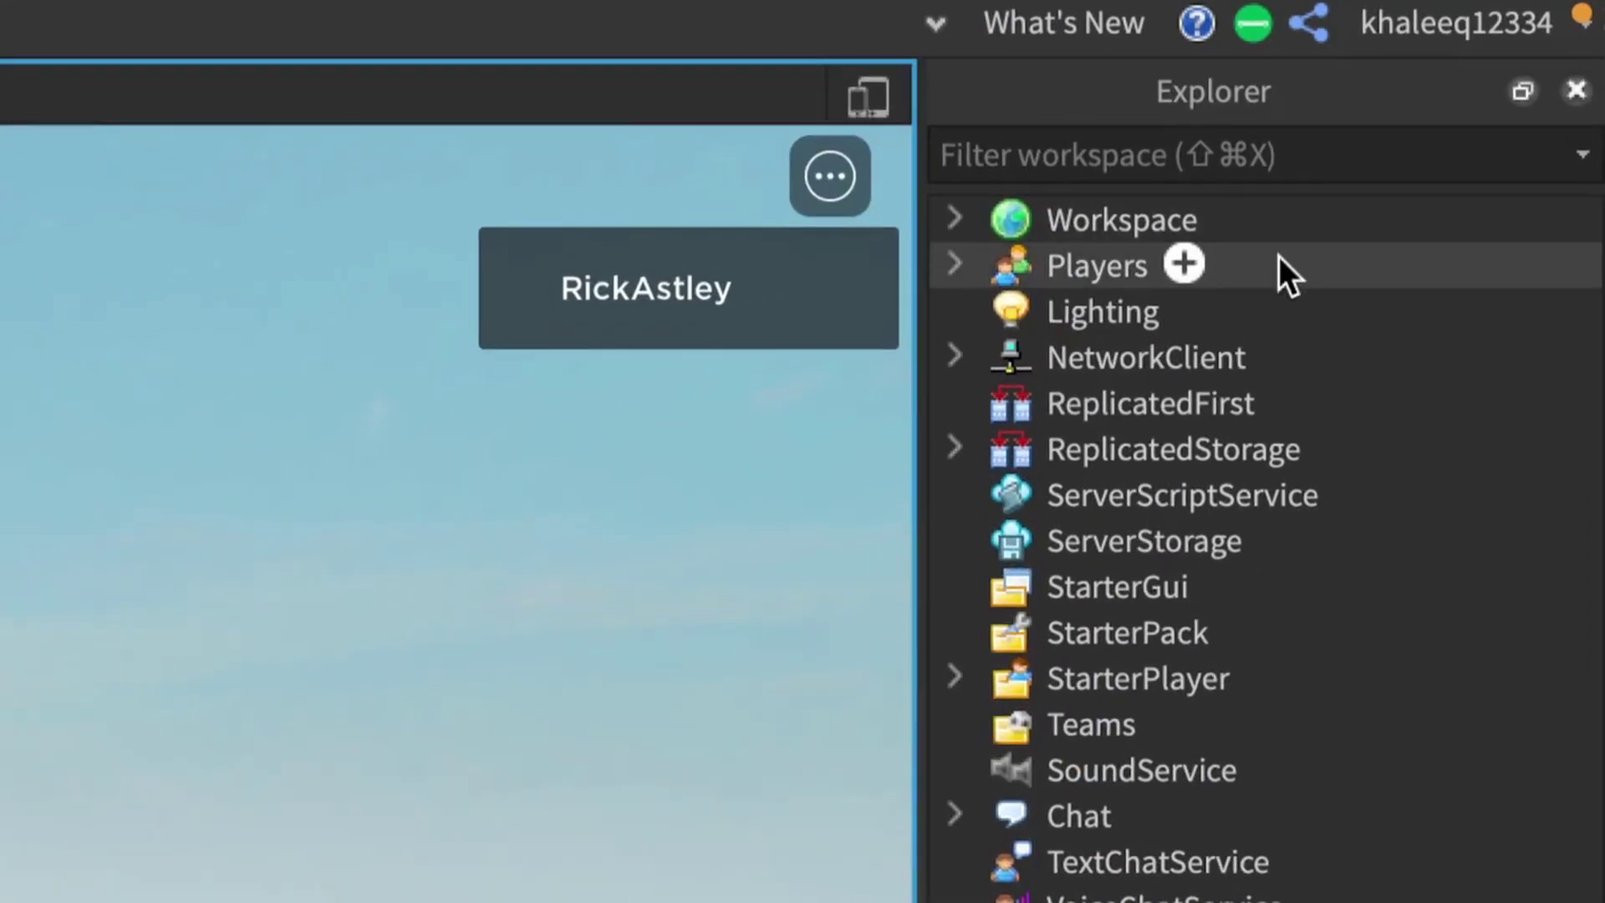
Step: Copy the Animate script from the player's character under Workspace
left_click(954, 221)
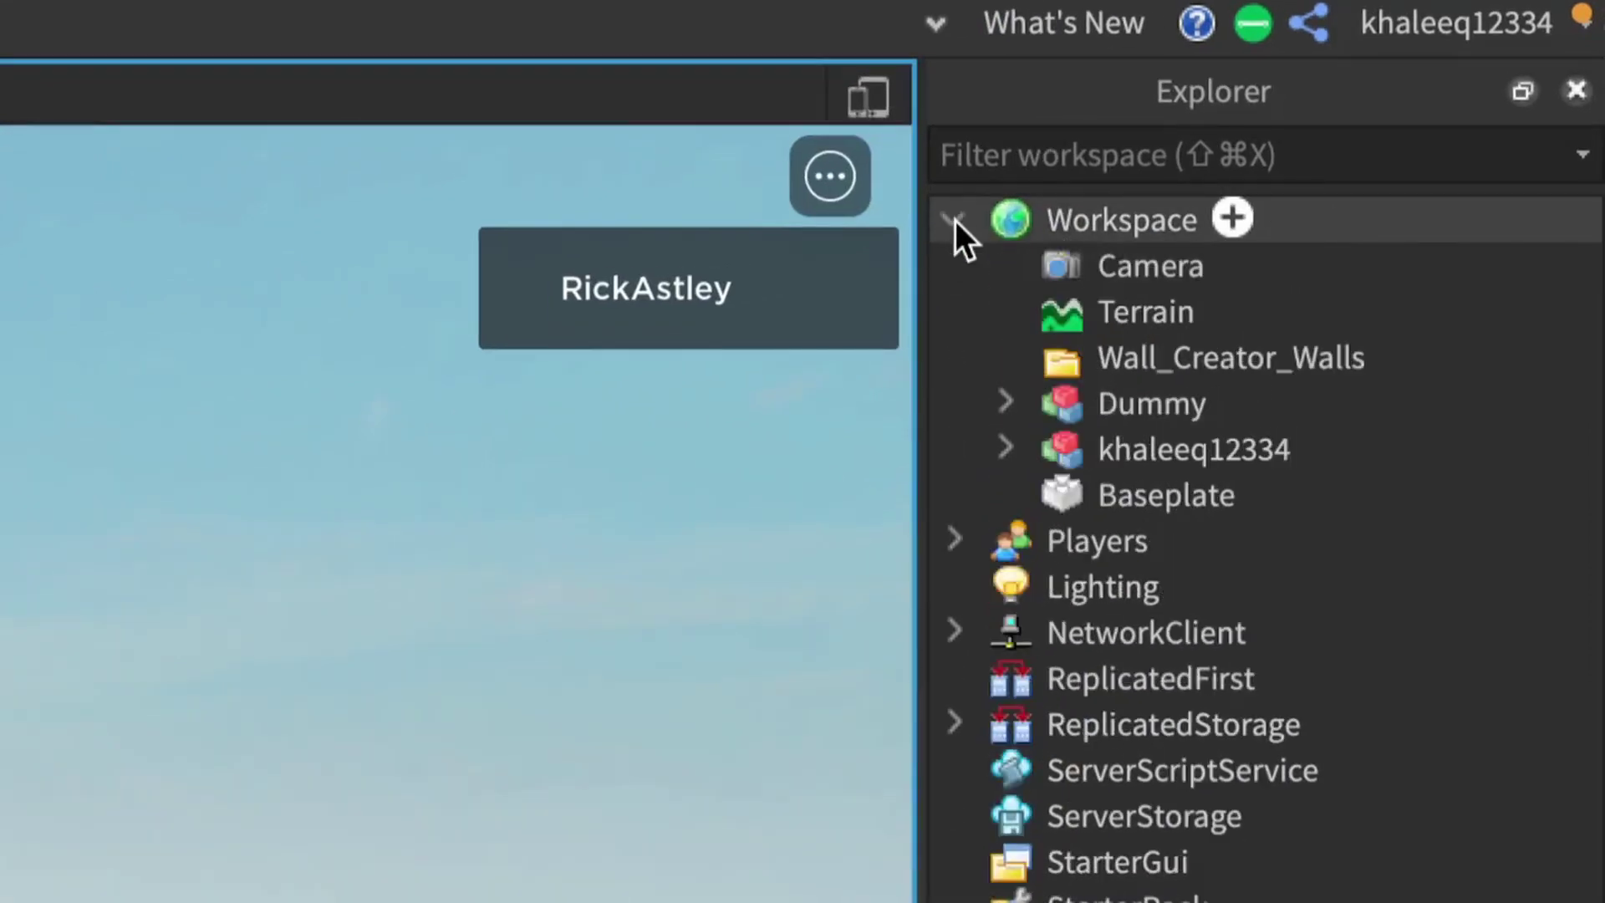
mouse_move(1194, 449)
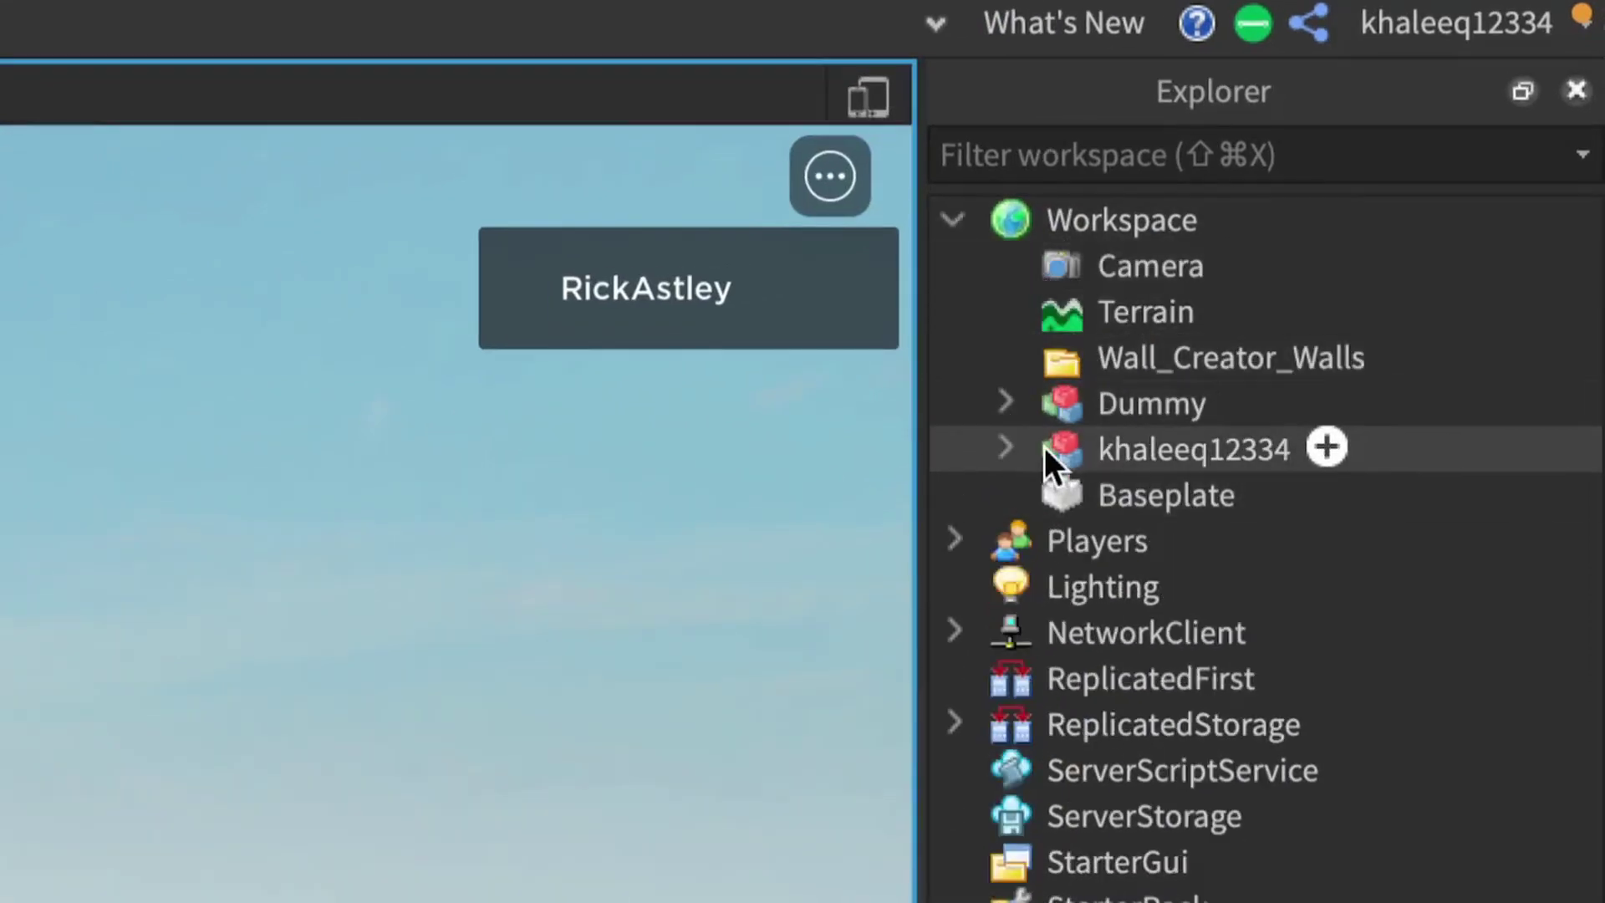
left_click(1142, 453)
left_click(1003, 449)
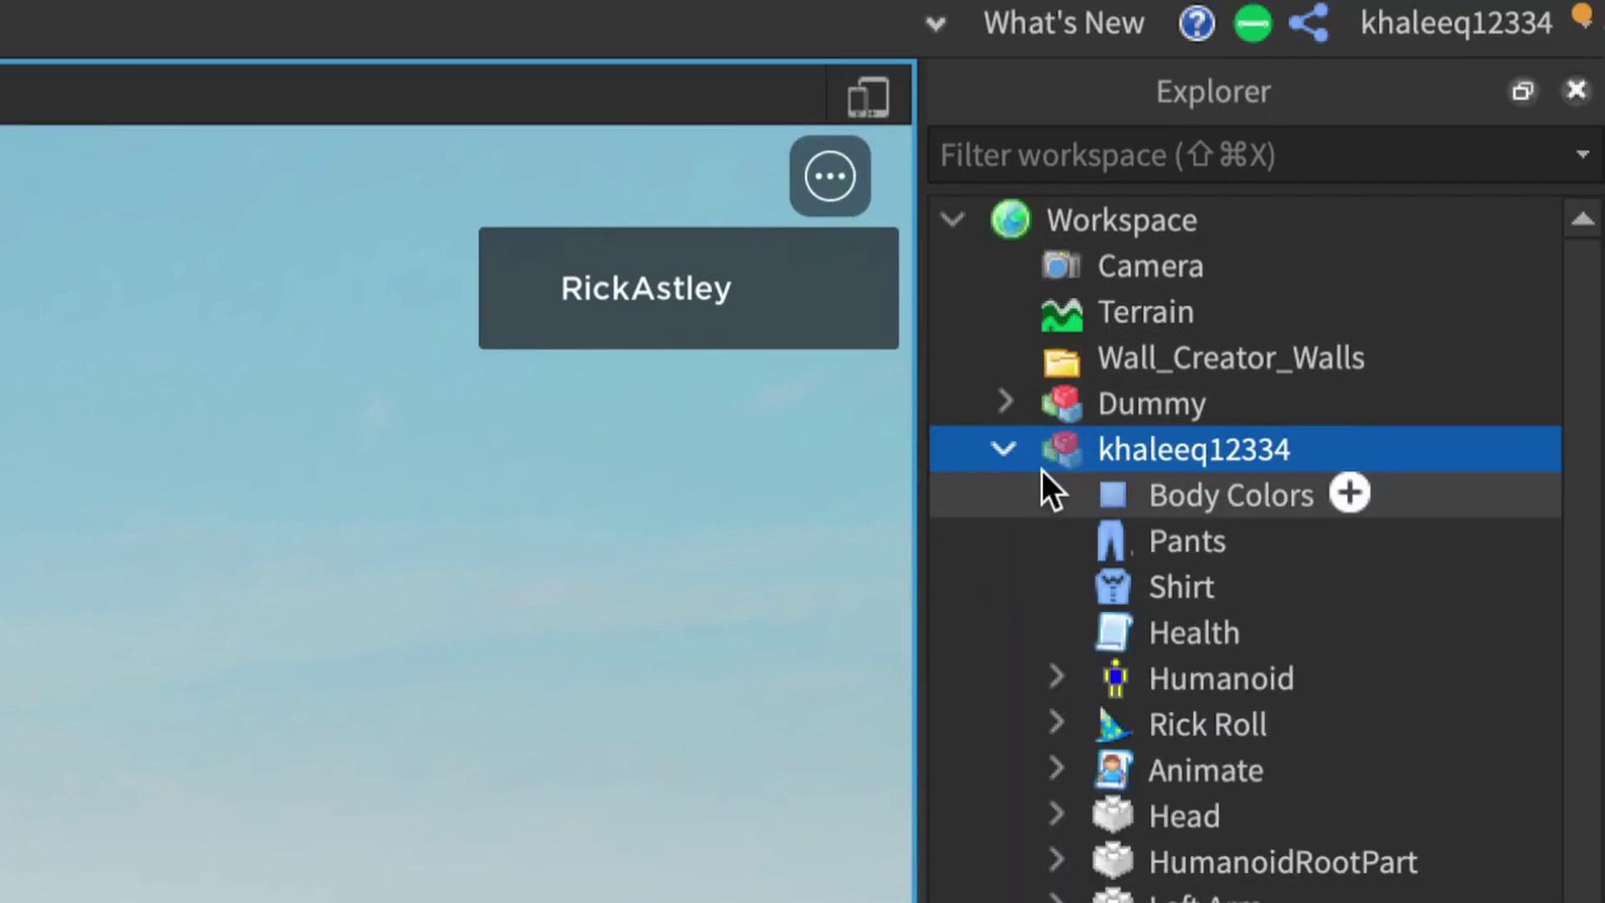
scroll(1050, 469, "down", 4)
scroll(1087, 435, "up", 2)
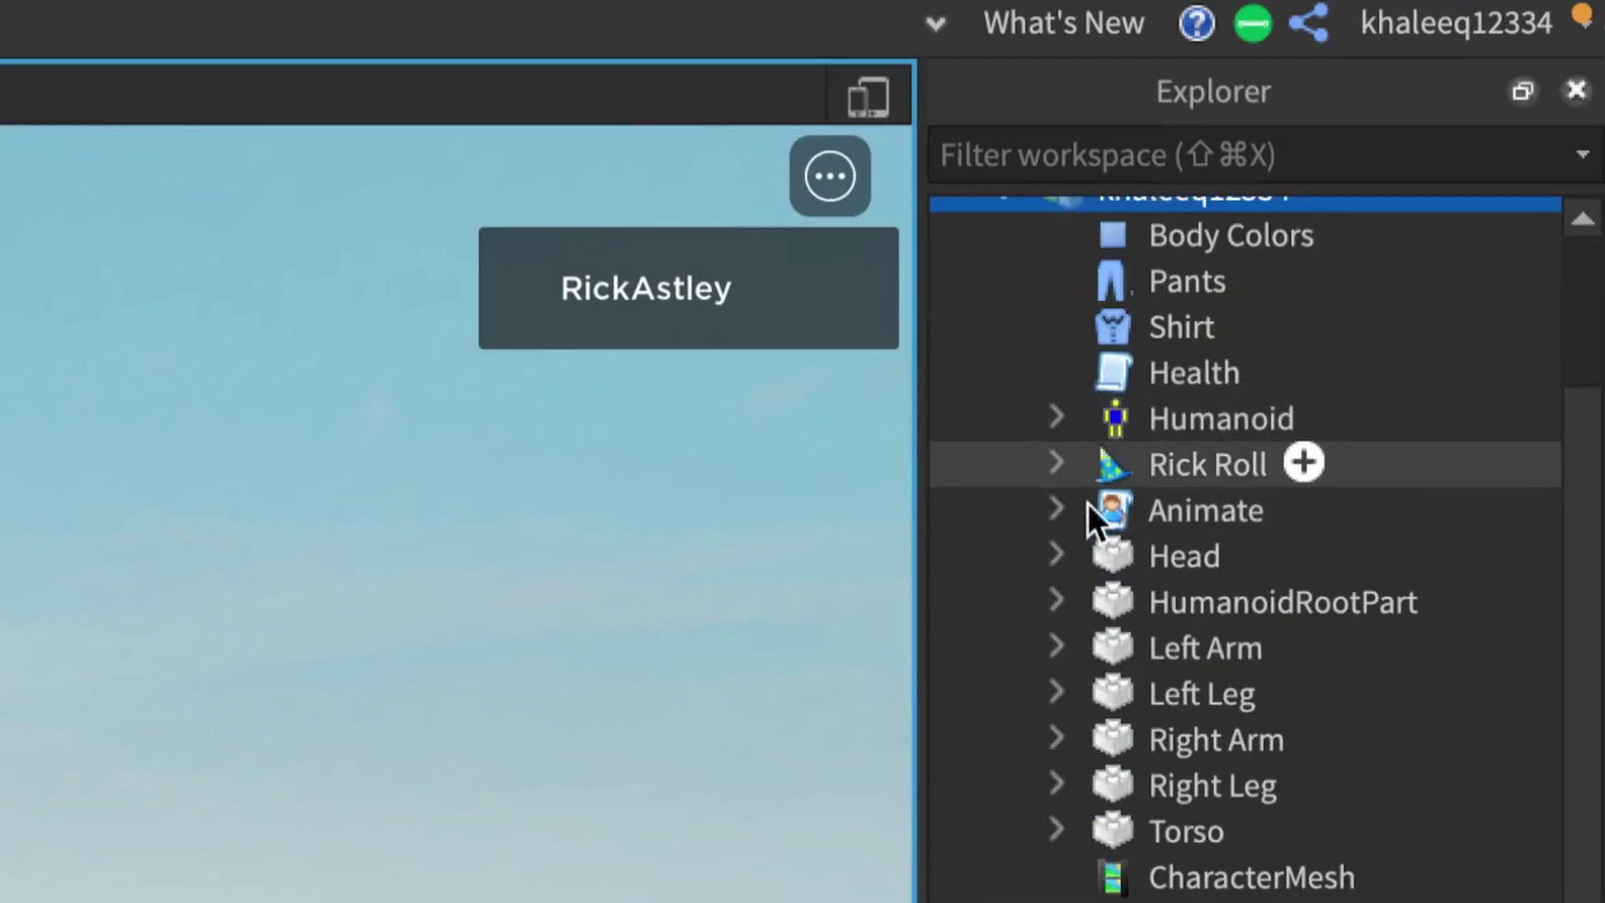
right_click(1118, 510)
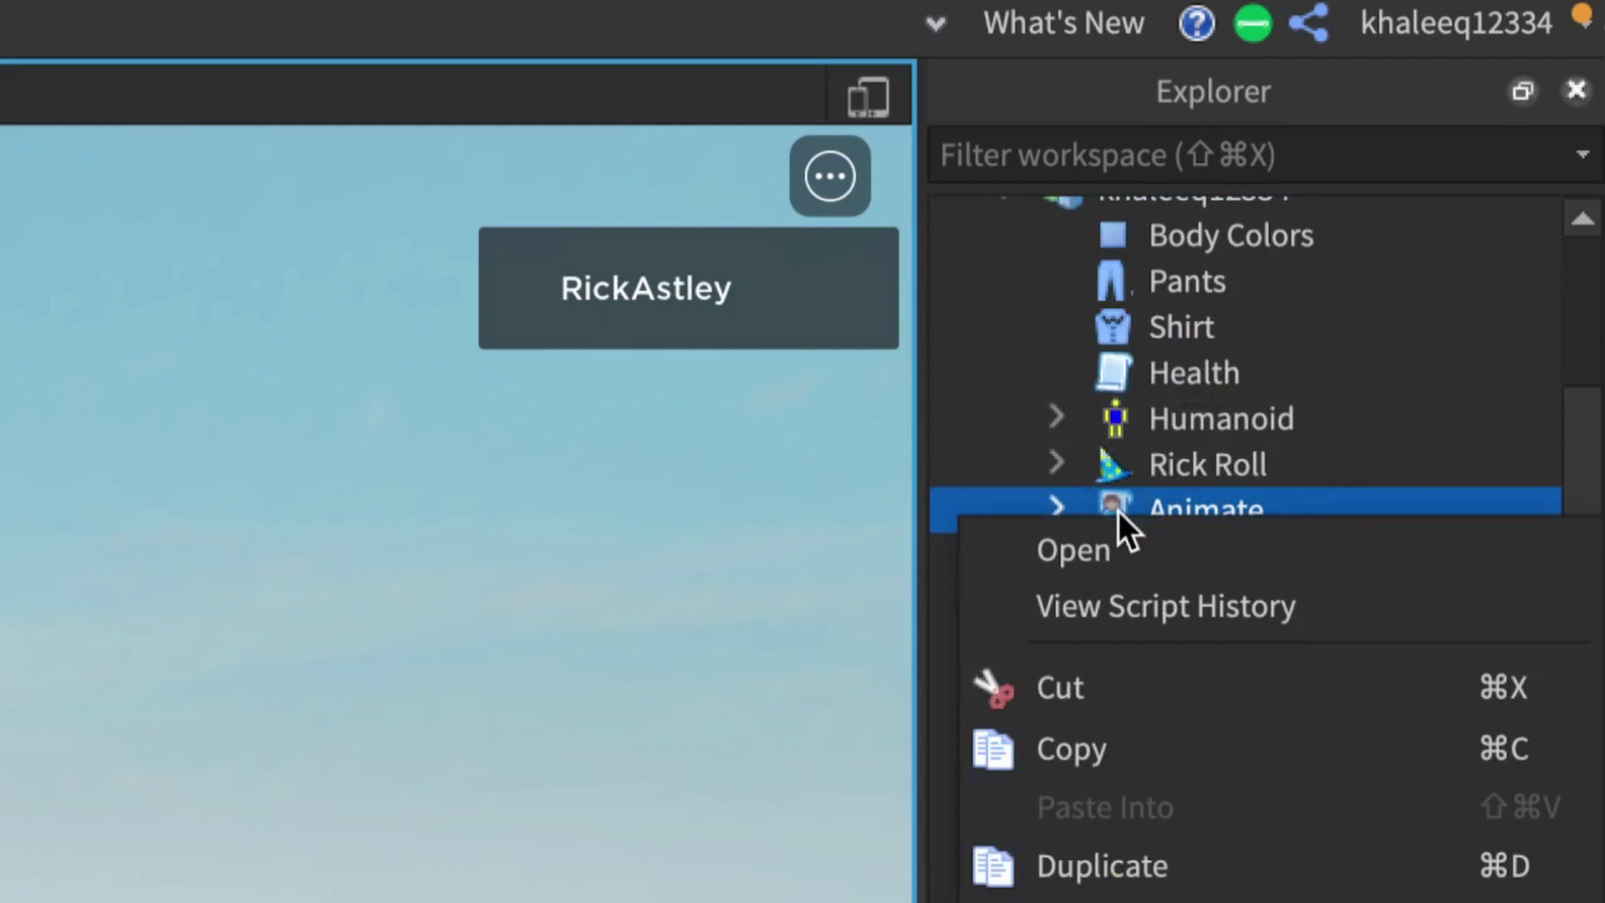
left_click(1107, 740)
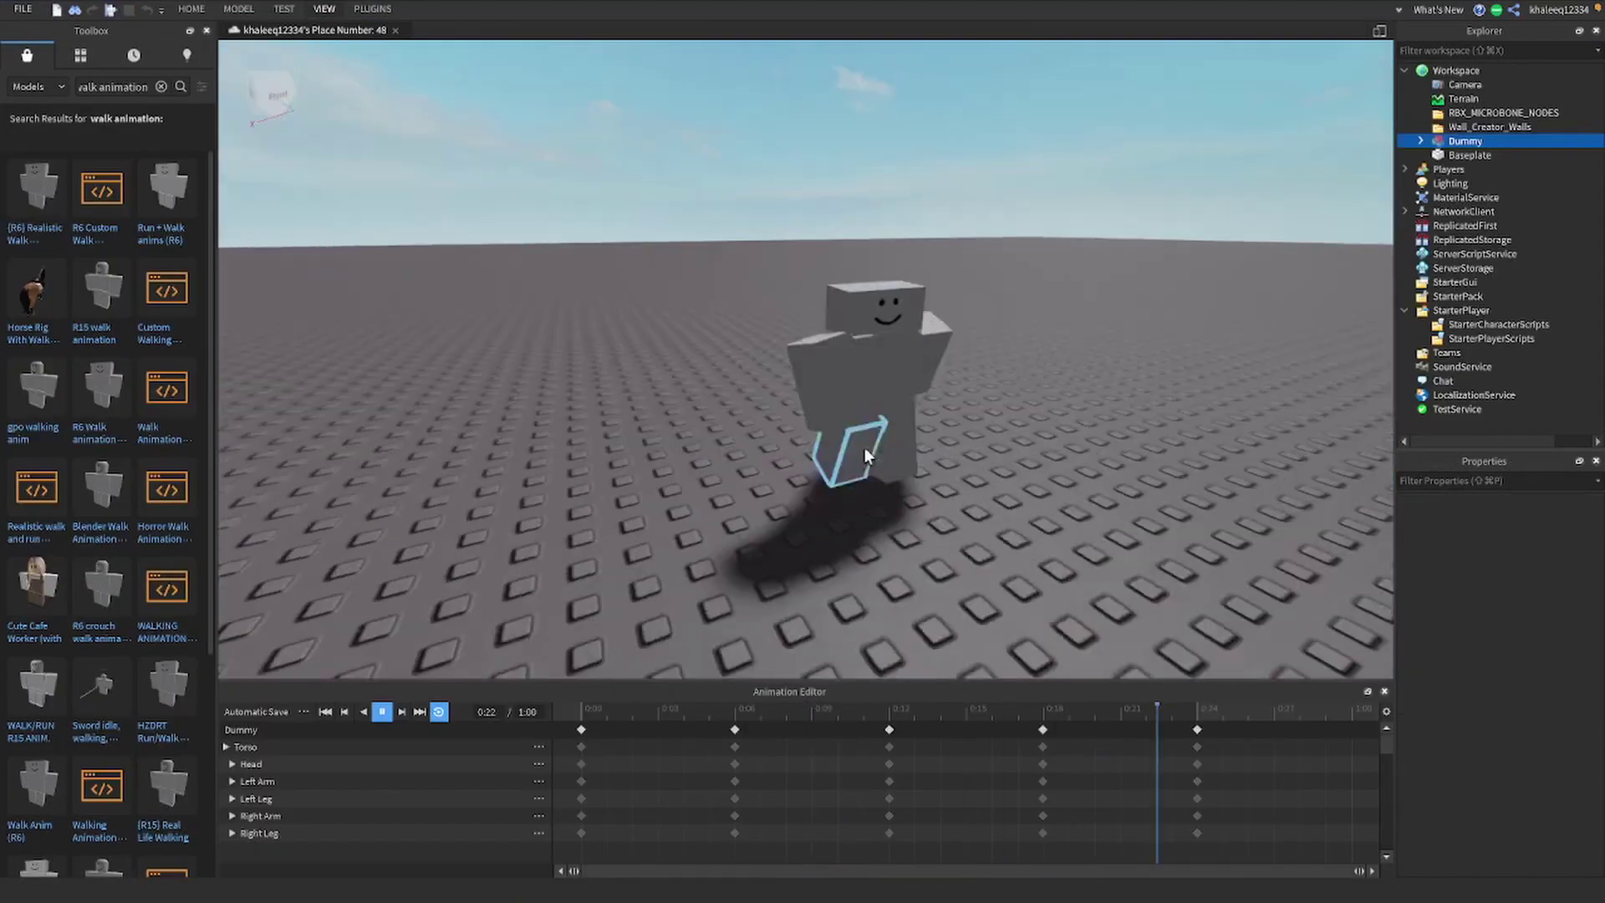
Step: Paste the copied Animate script into StarterPlayer's StarterCharacterScripts folder
right_click_drag(825, 523, 1049, 419)
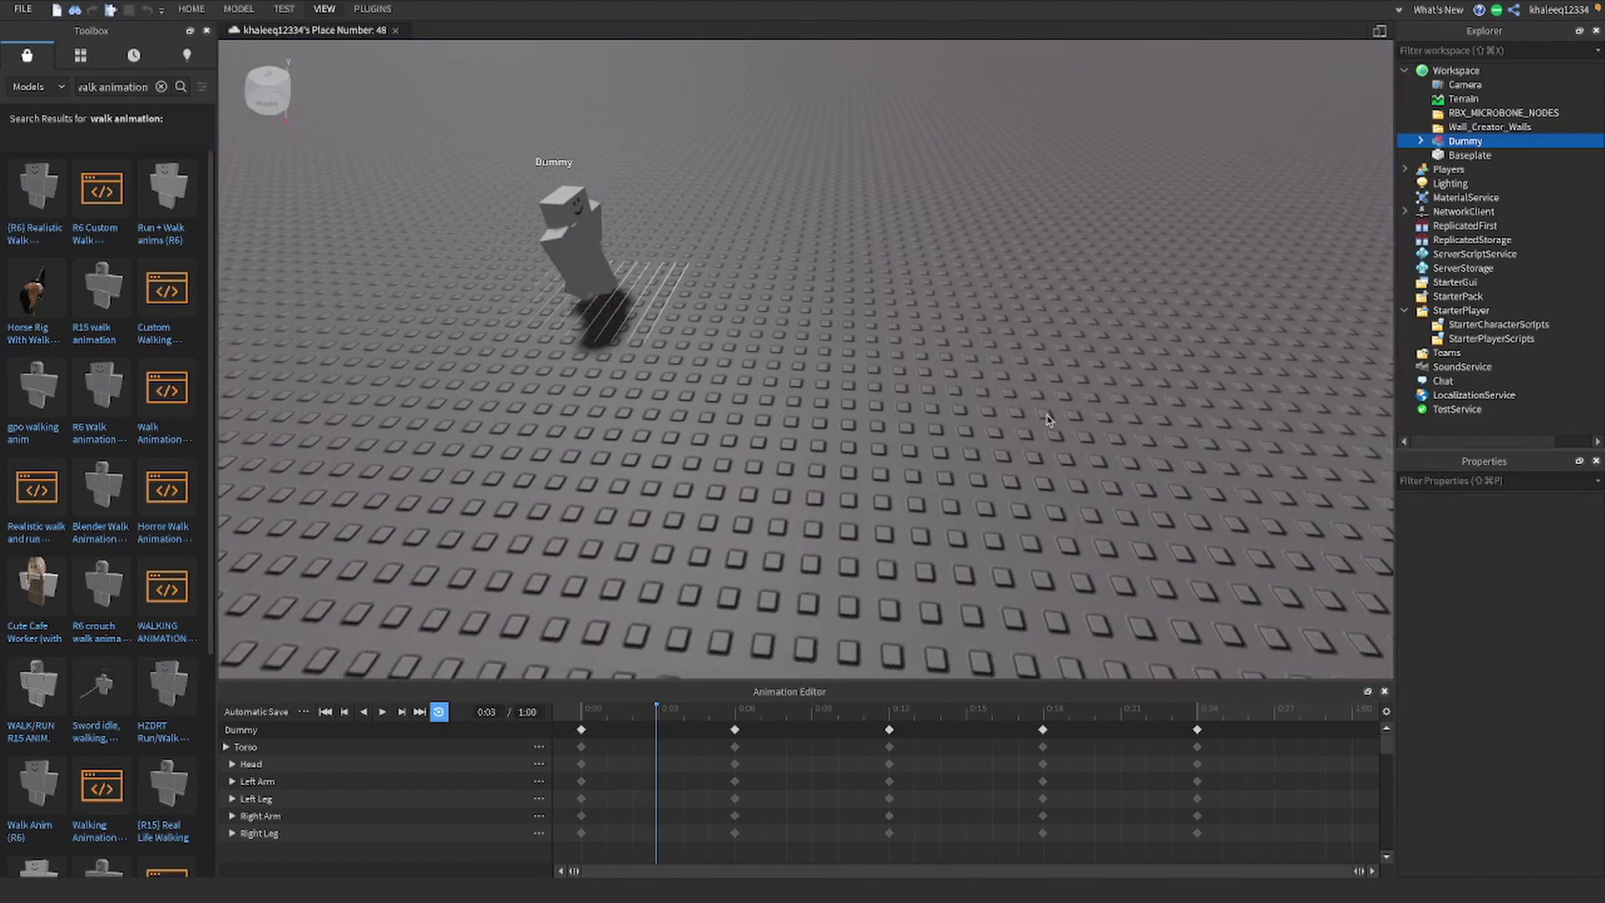
mouse_move(1492, 338)
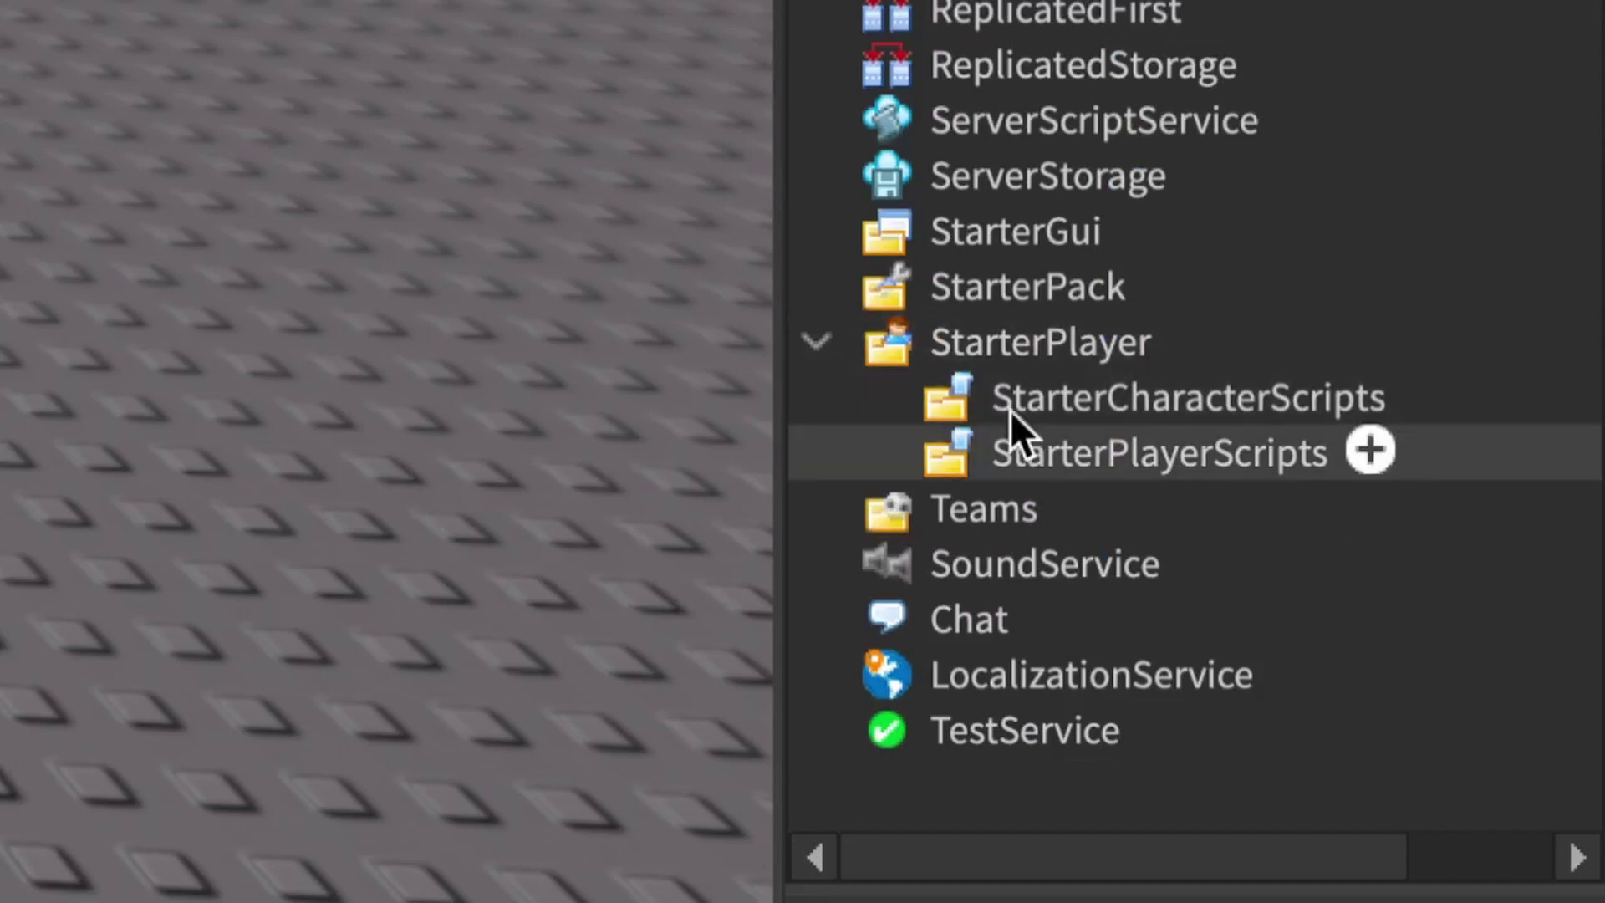
left_click(1050, 391)
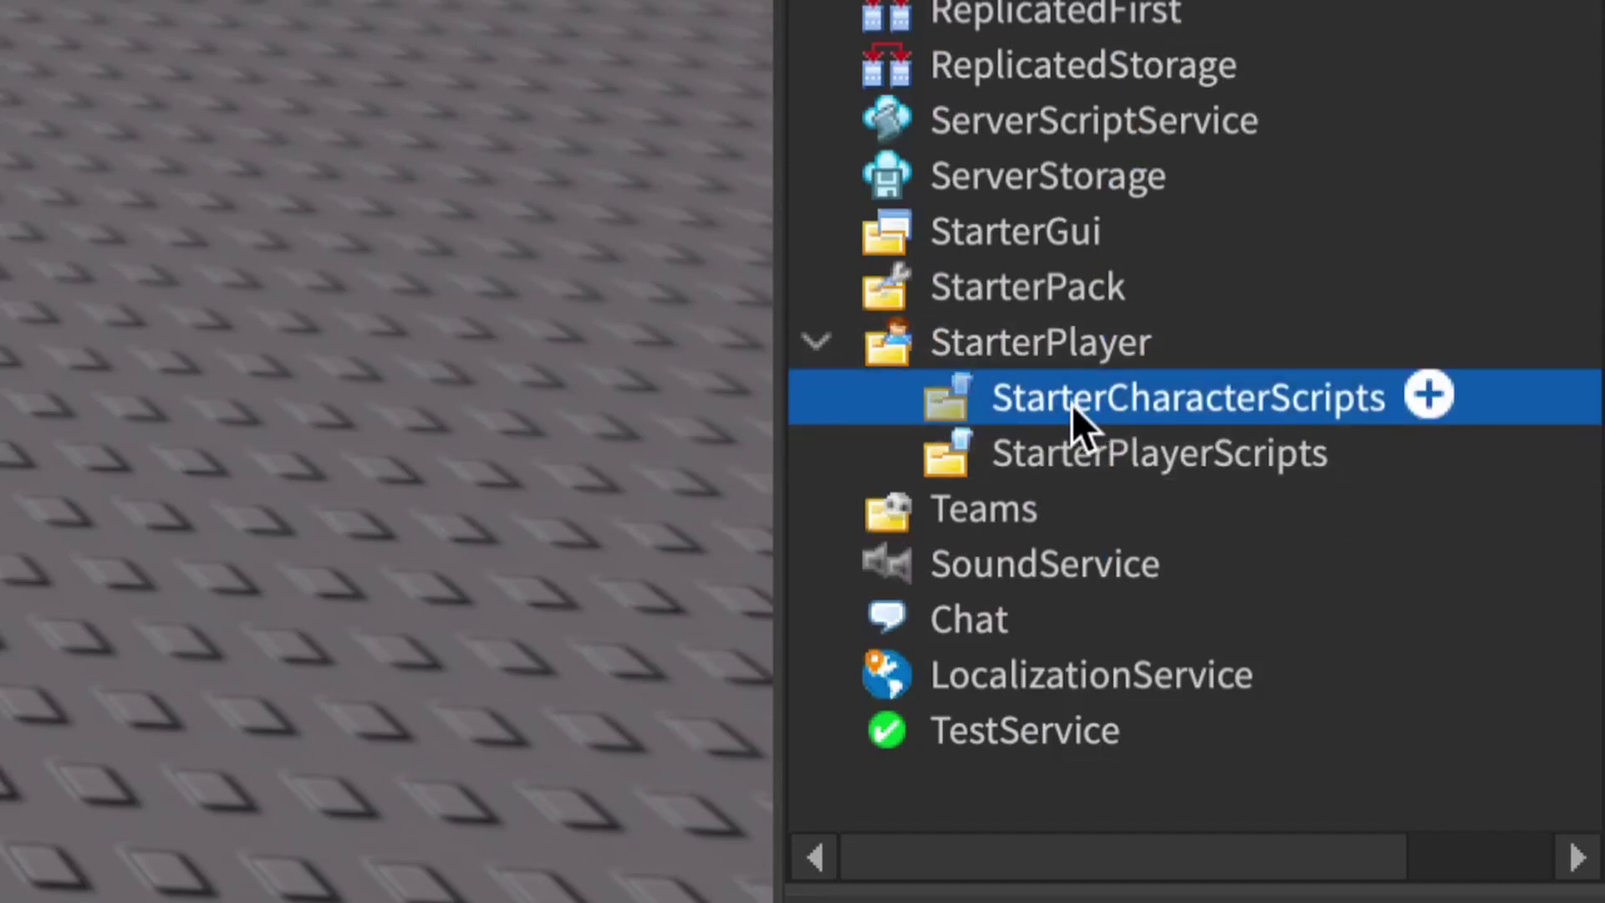
right_click(1072, 402)
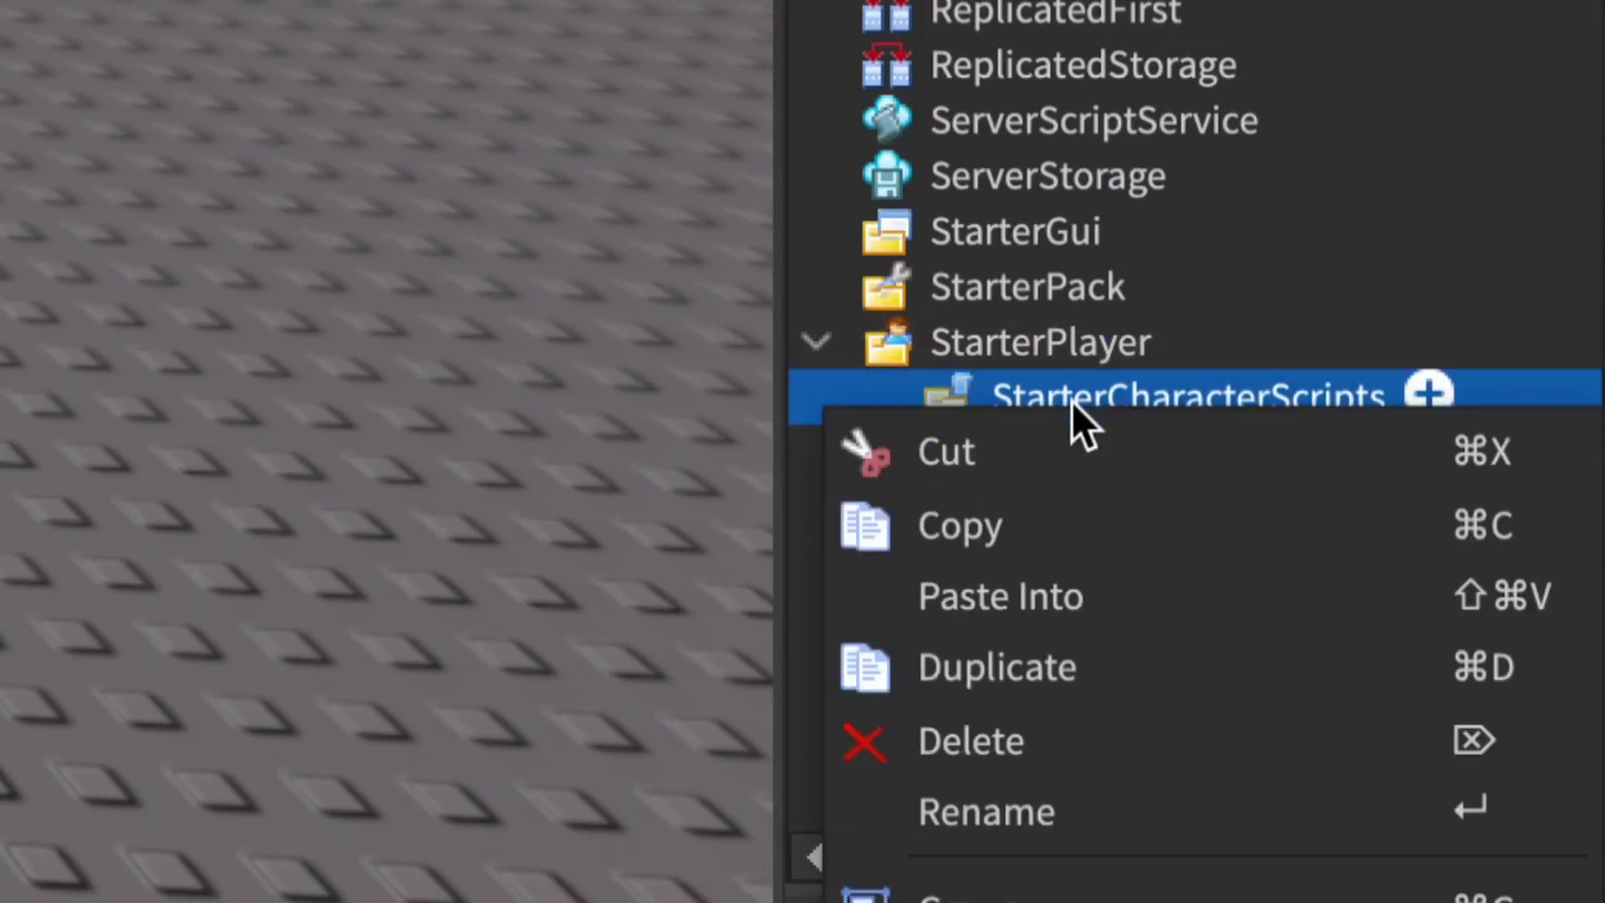
left_click(995, 597)
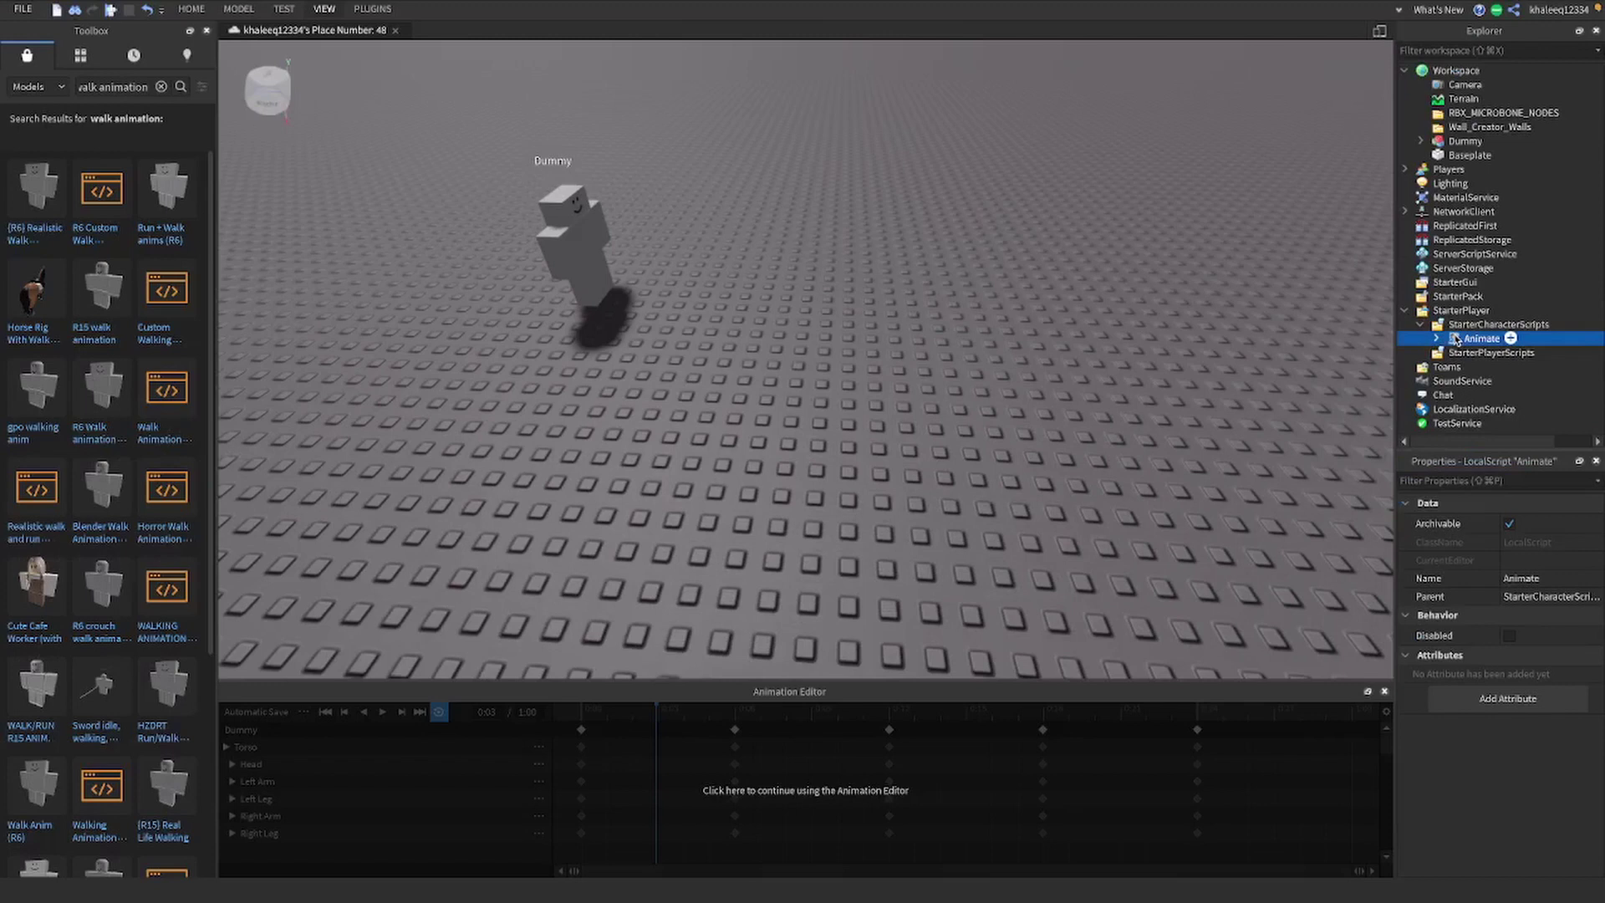
Step: Resume the Animation Editor on the Dummy, play its walk cycle, and view it from the front
right_click_drag(621, 354, 636, 501)
left_click(803, 393)
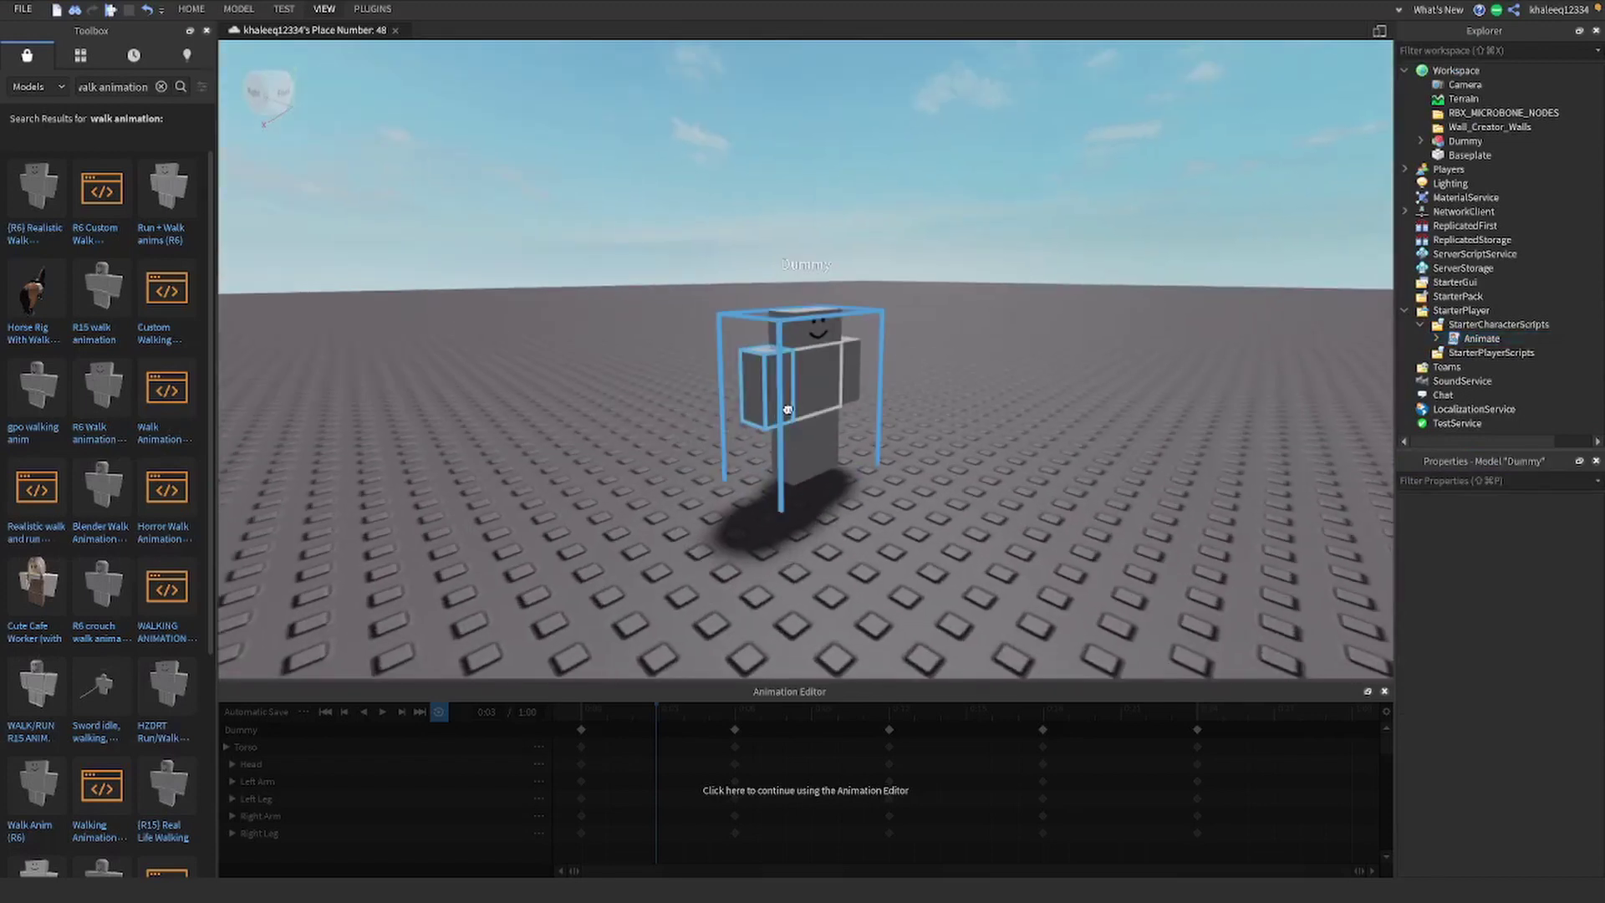
left_click(762, 735)
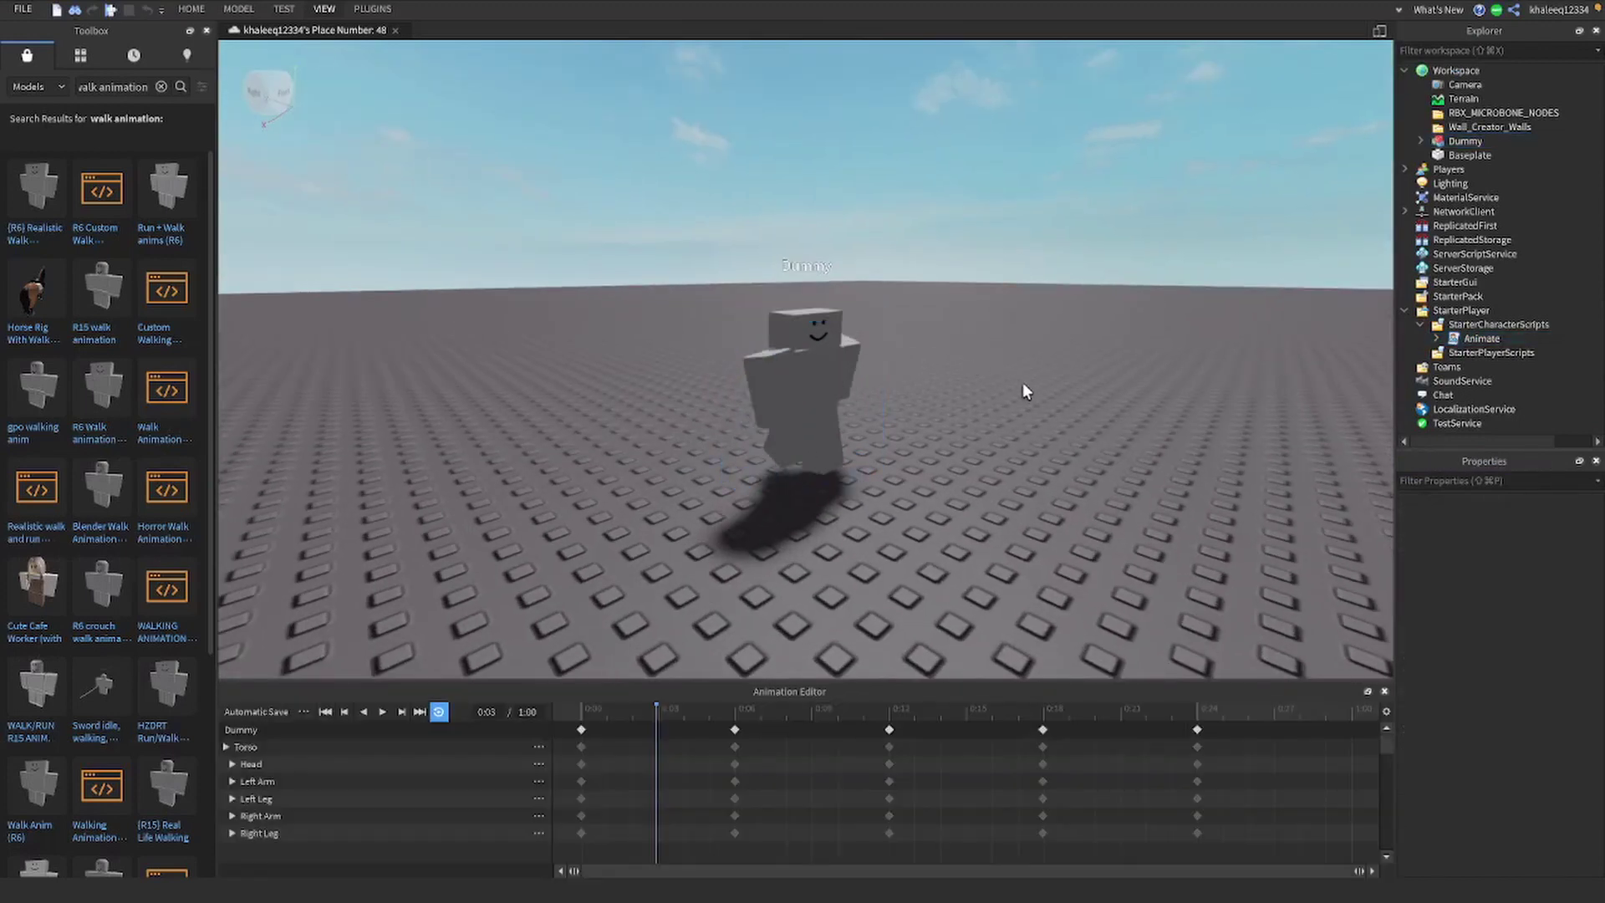
right_click_drag(1025, 387, 636, 590)
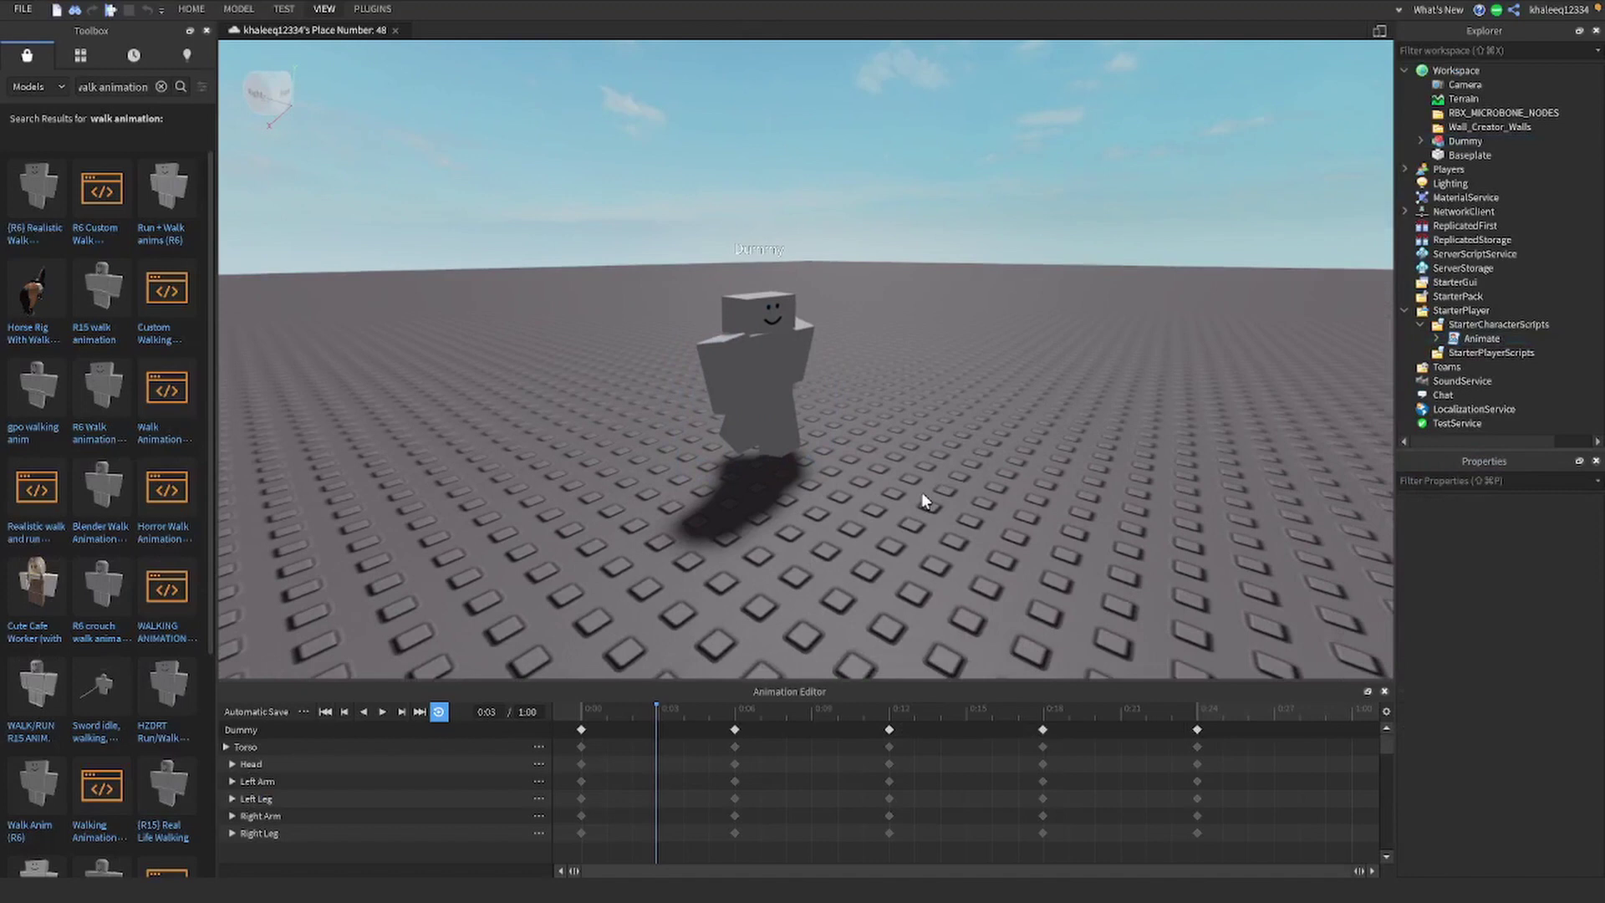
left_click(382, 712)
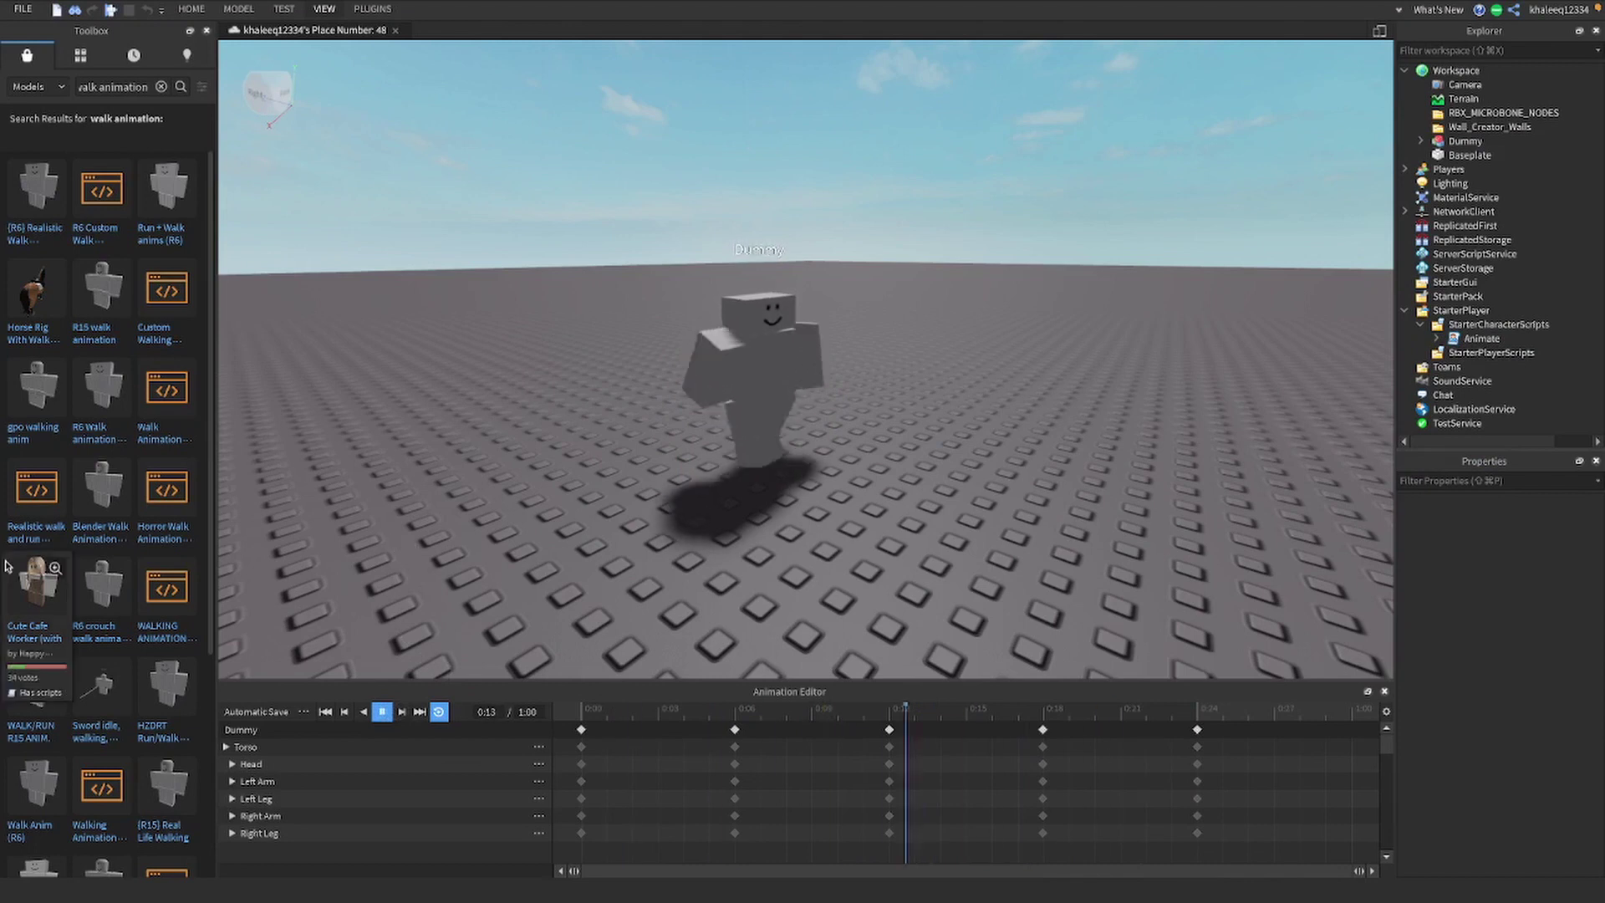
right_click_drag(836, 469, 945, 477)
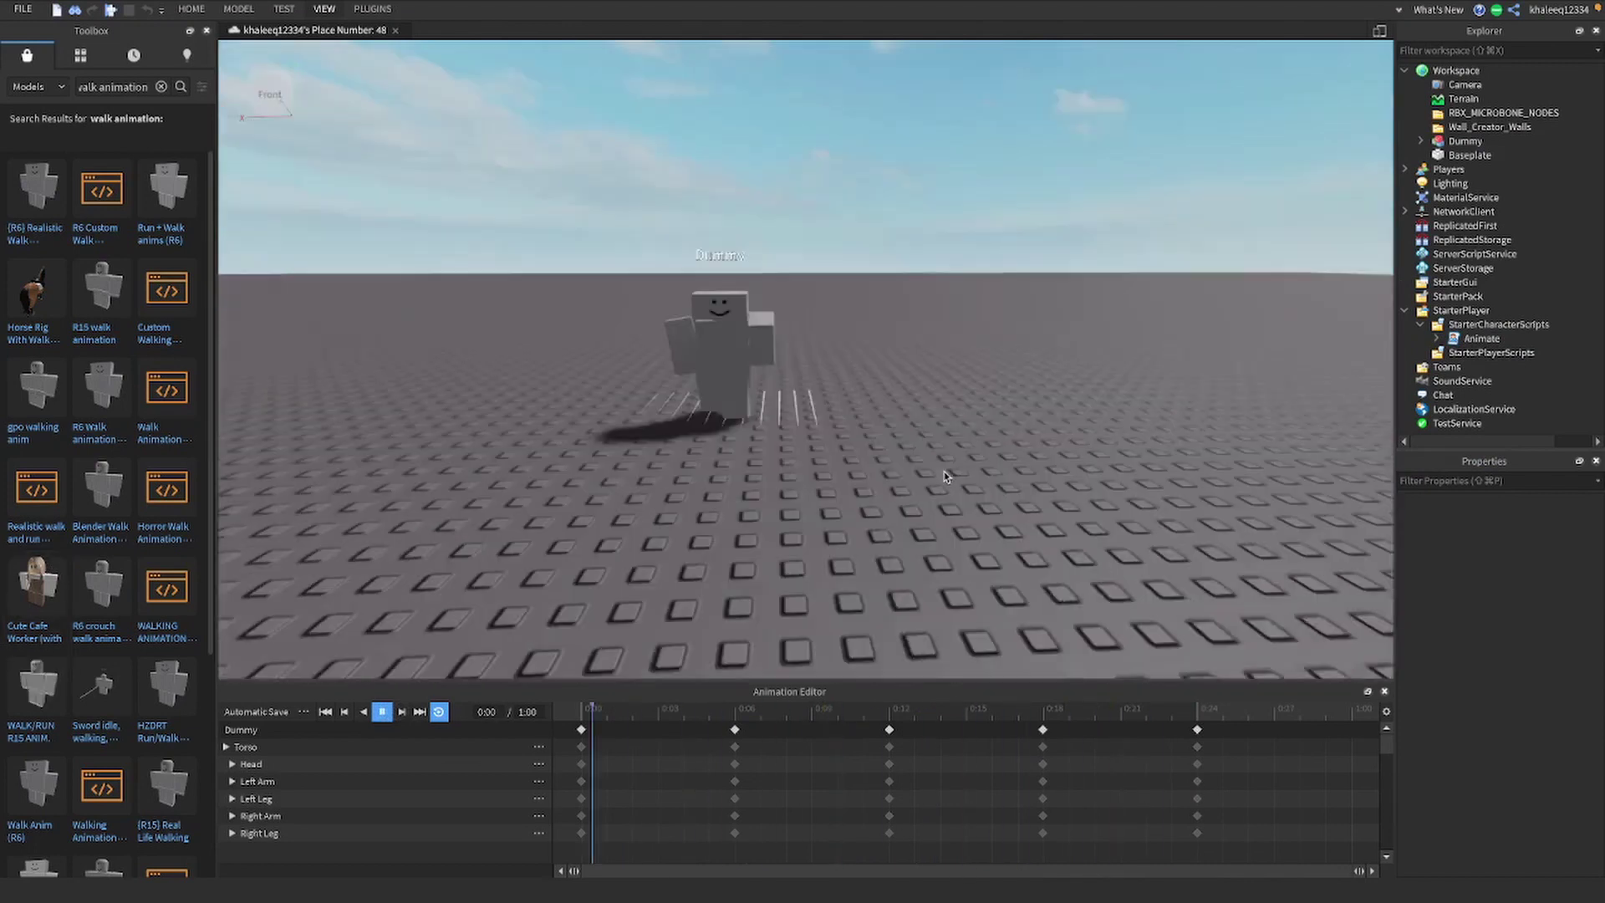
scroll(945, 476, "up", 1)
scroll(946, 476, "up", 1)
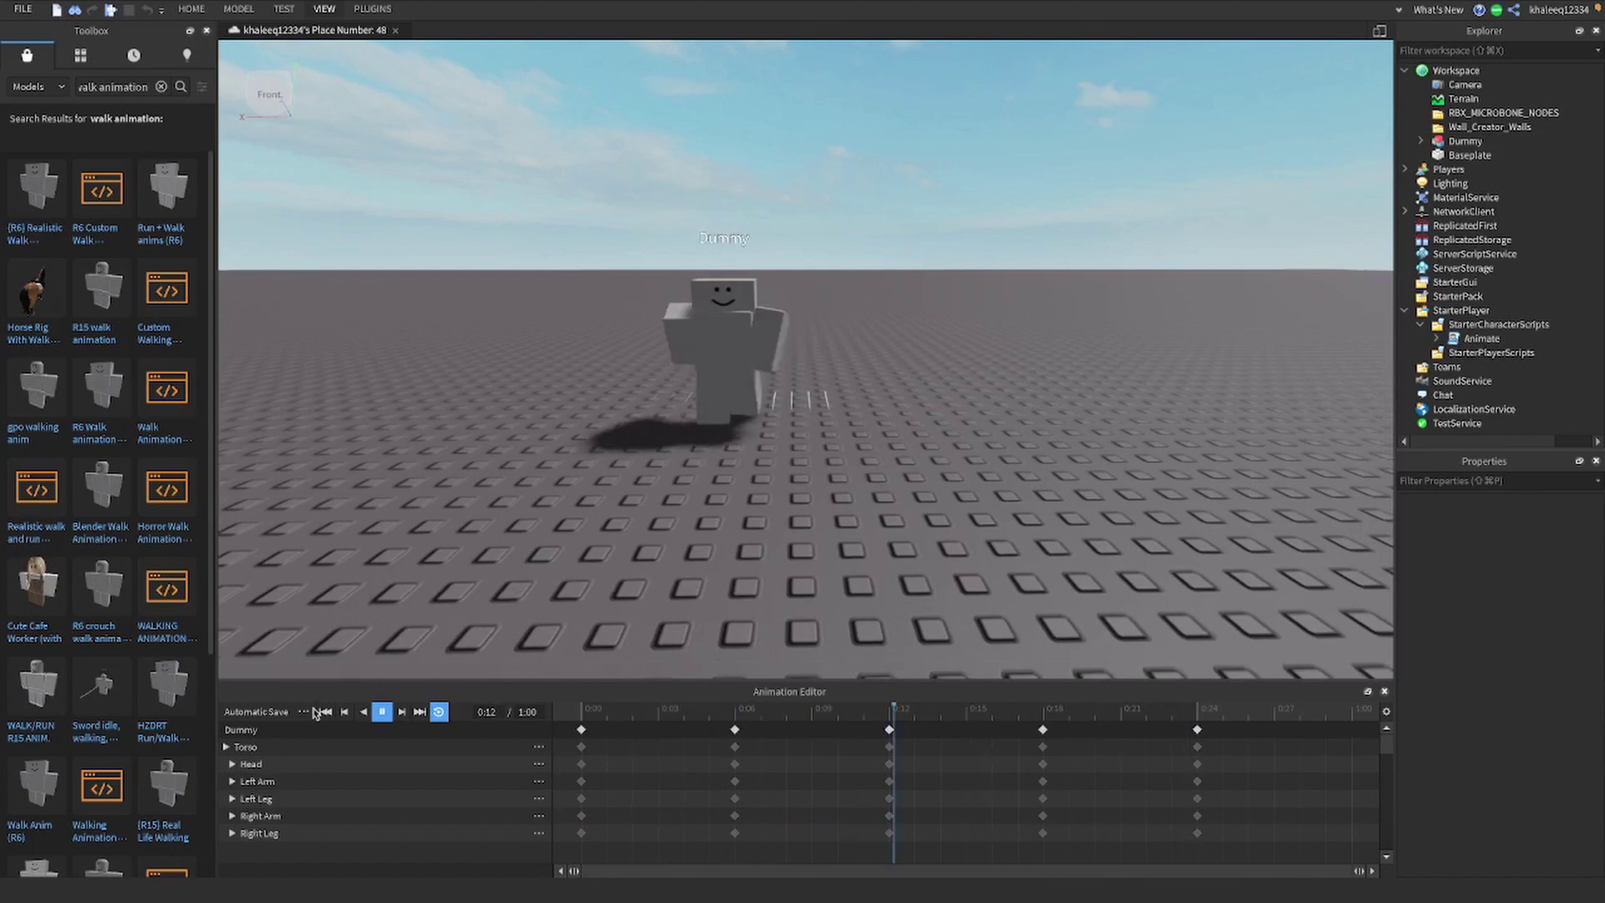
Step: Publish the Dummy's walk animation to Roblox under the title 'walk animin rs'
left_click(305, 711)
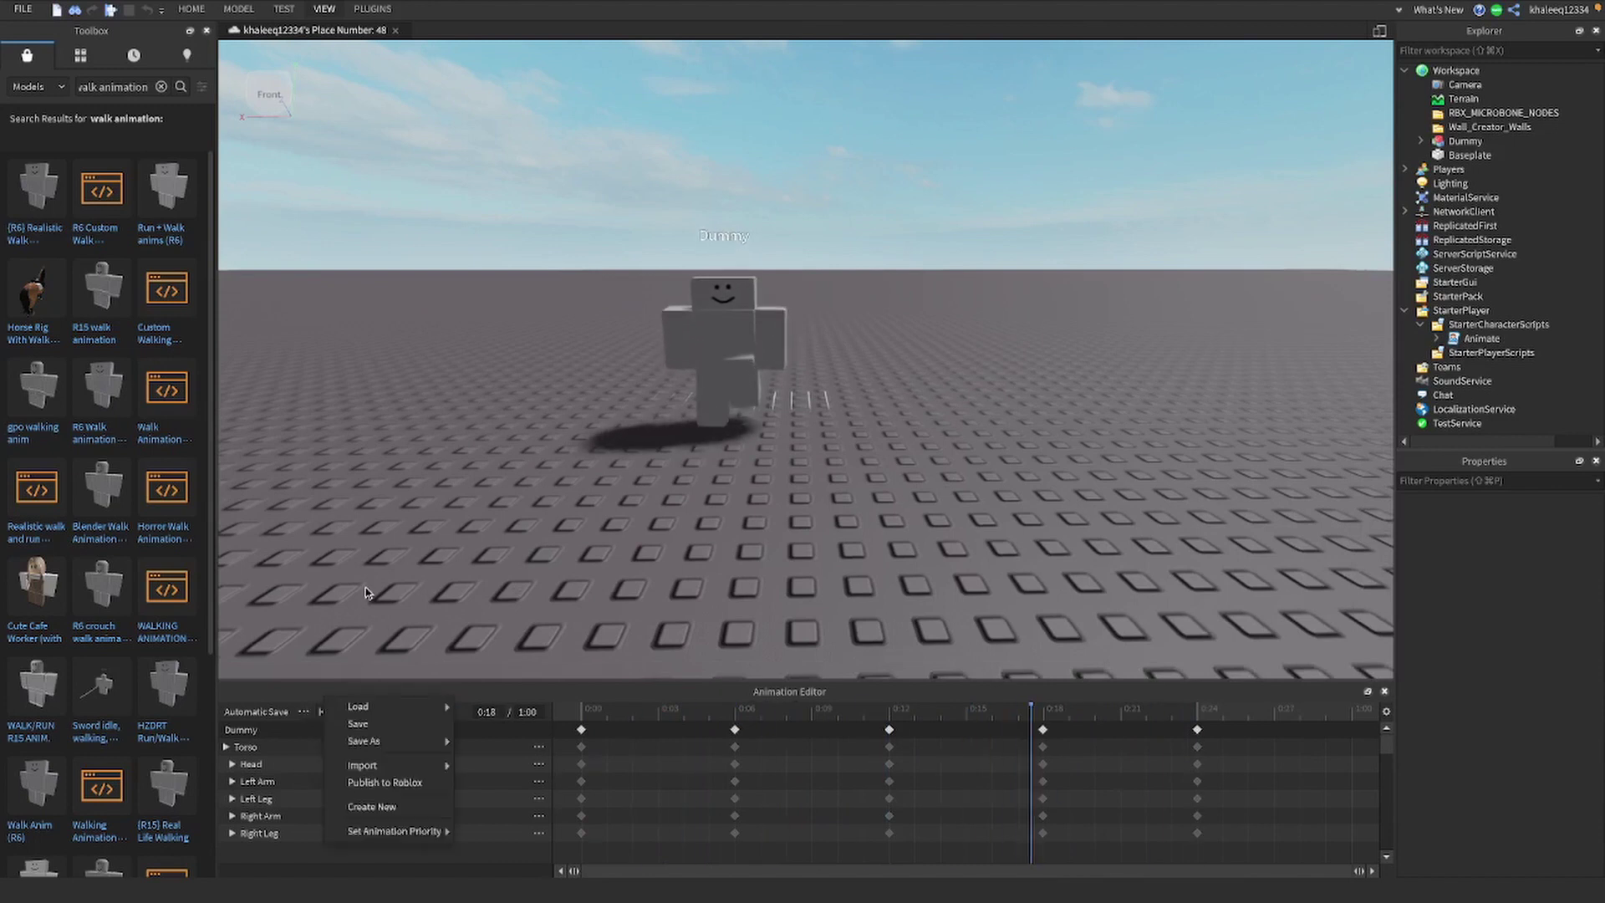
left_click(385, 782)
type("walk a")
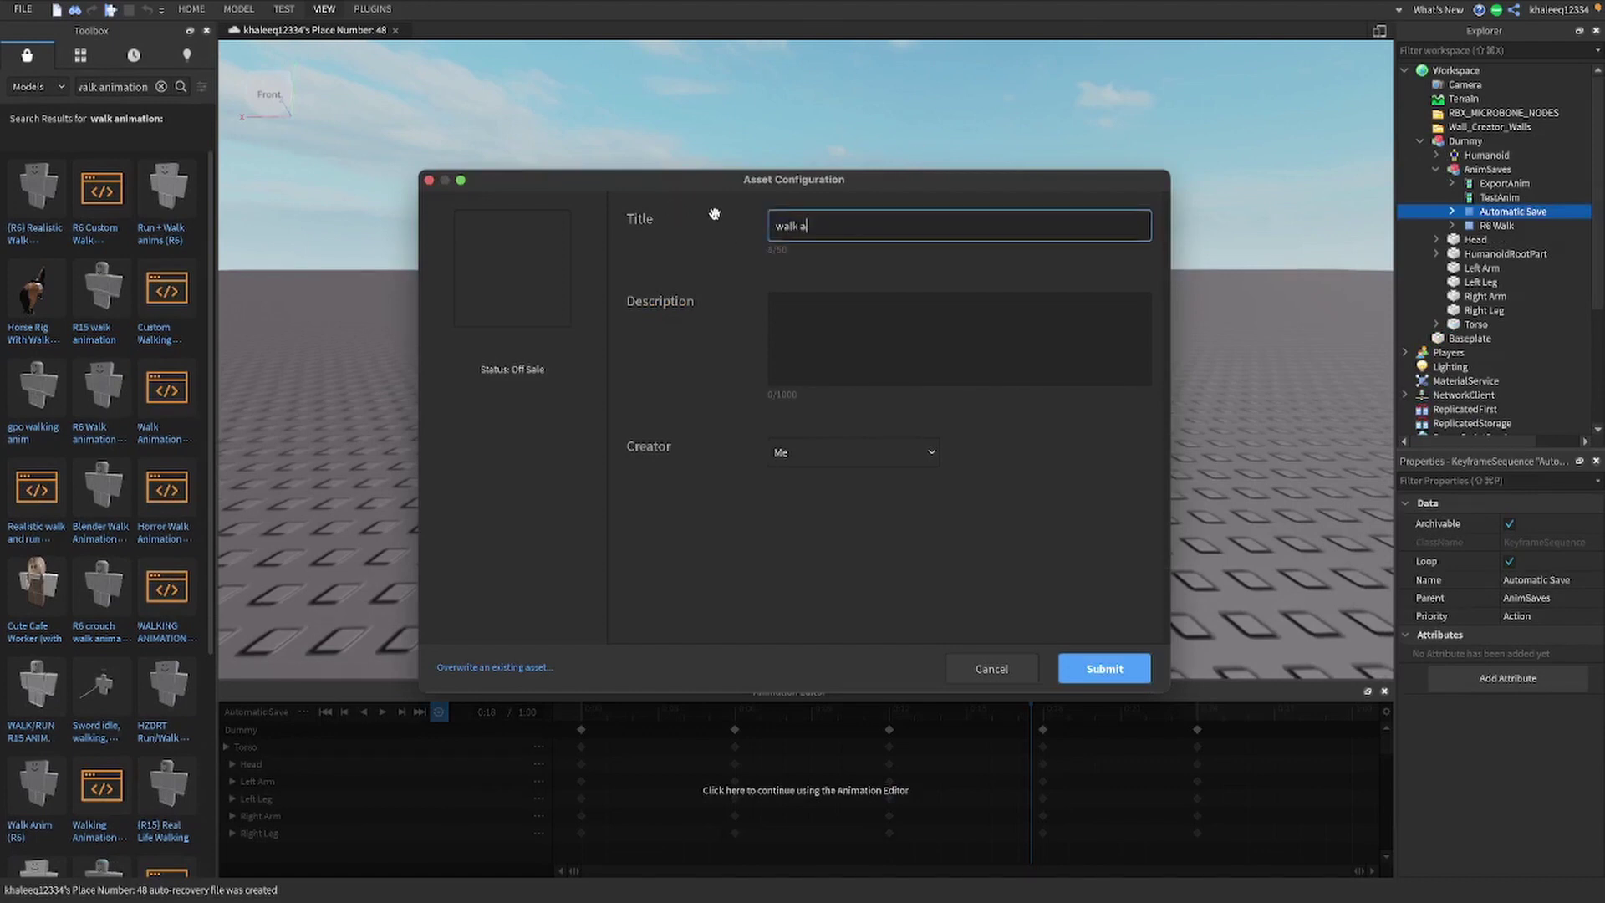
type("nimin r6")
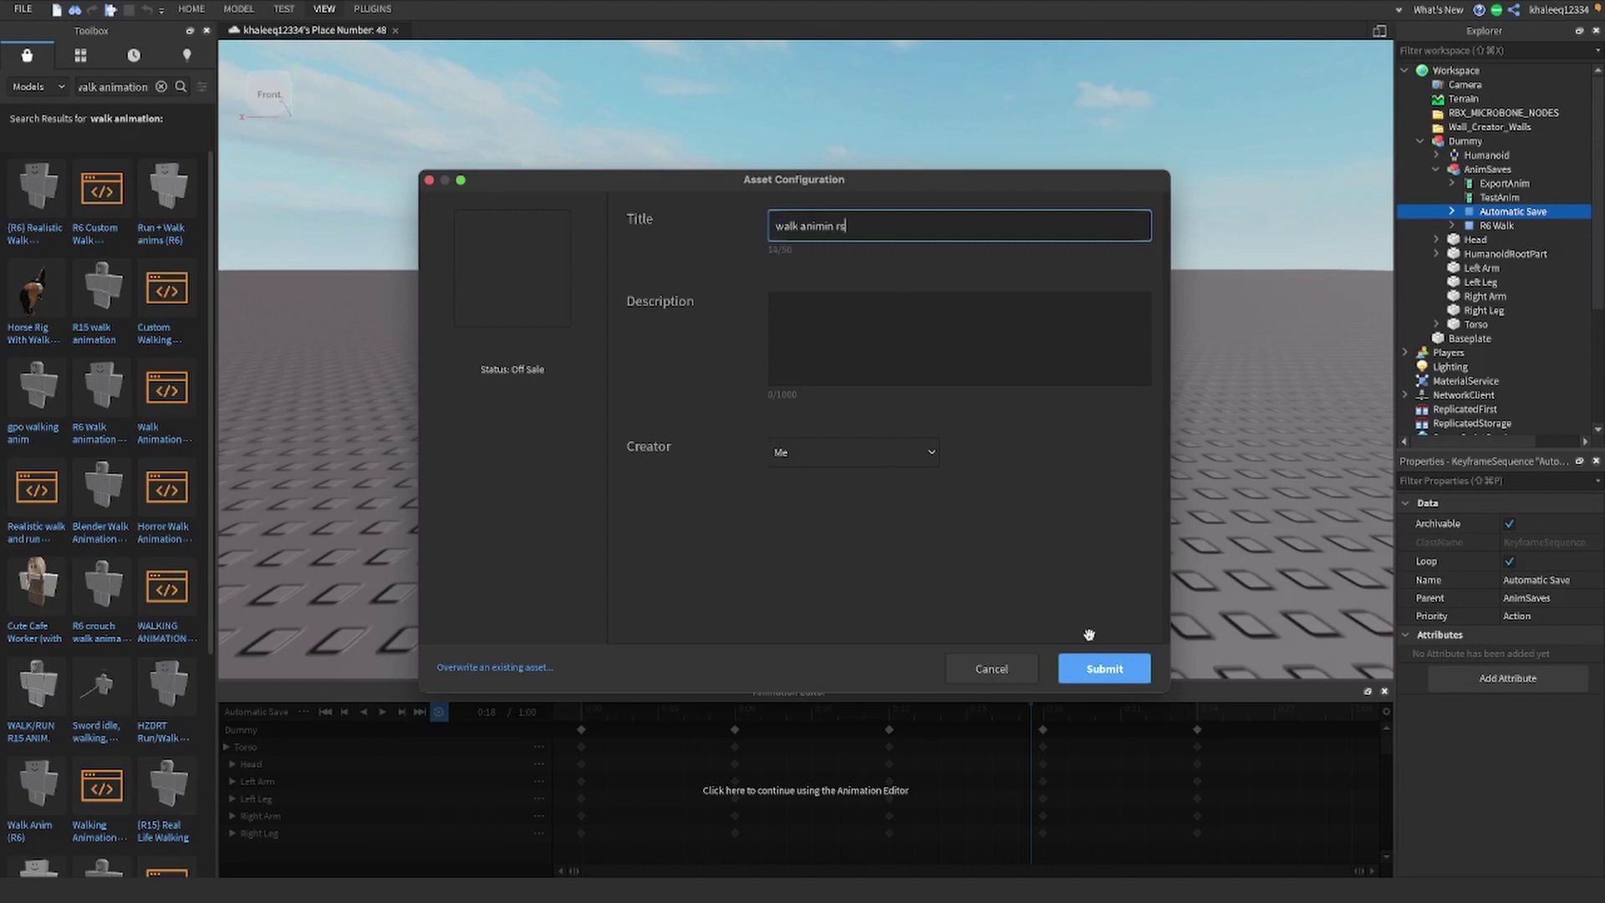
left_click(1102, 667)
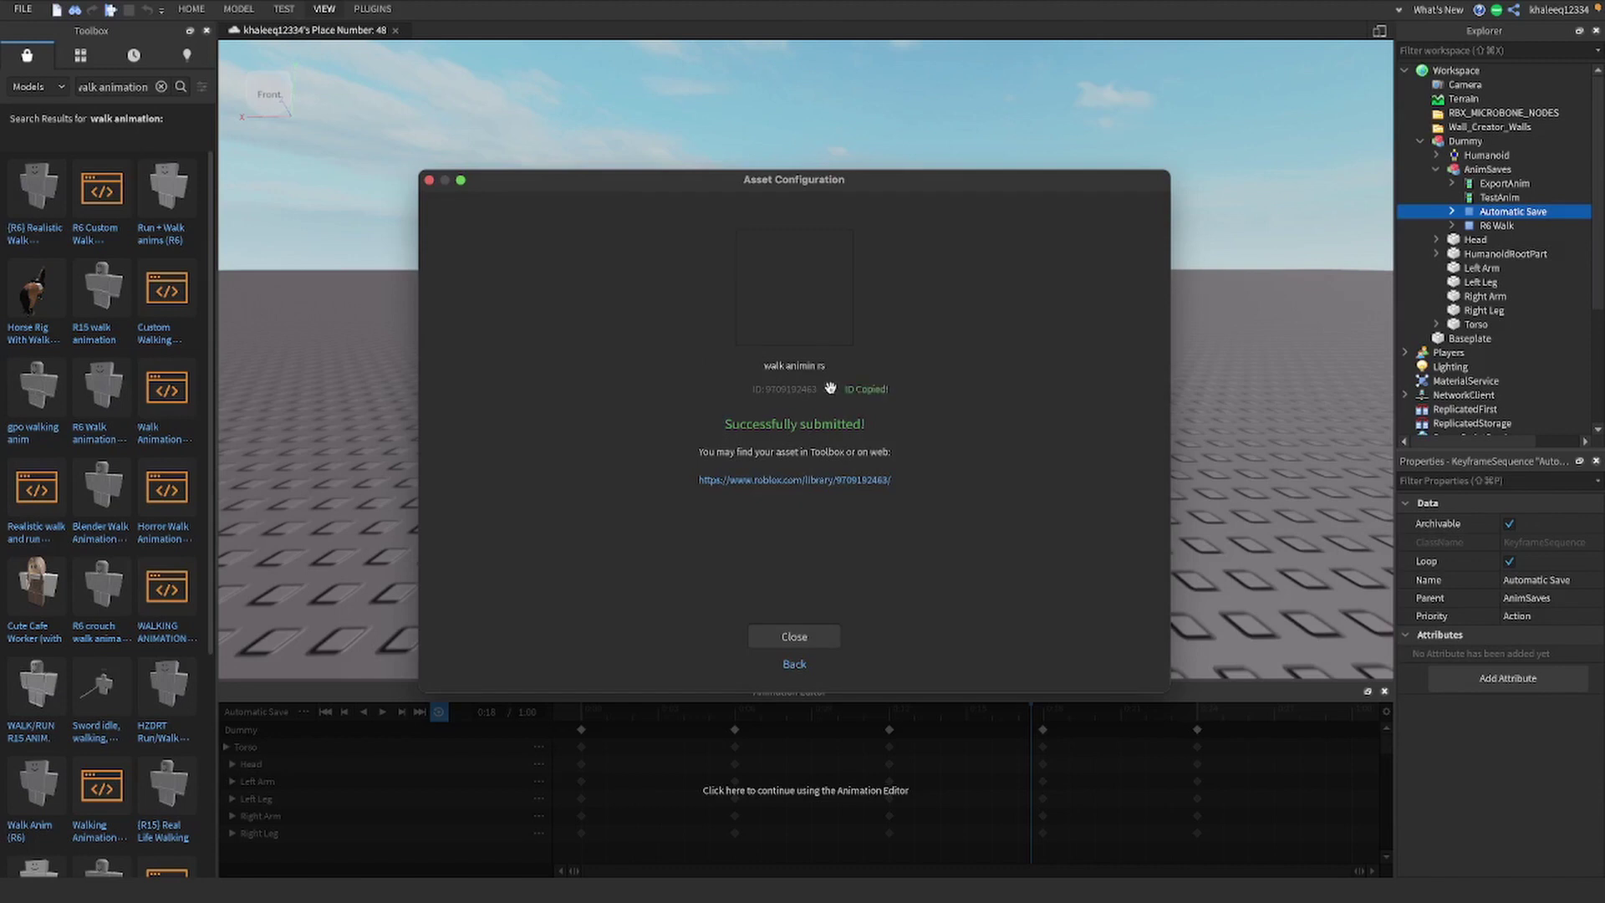
Step: Expand Animate's walk entry under StarterCharacterScripts and select WalkAnim to show its properties
left_click(786, 639)
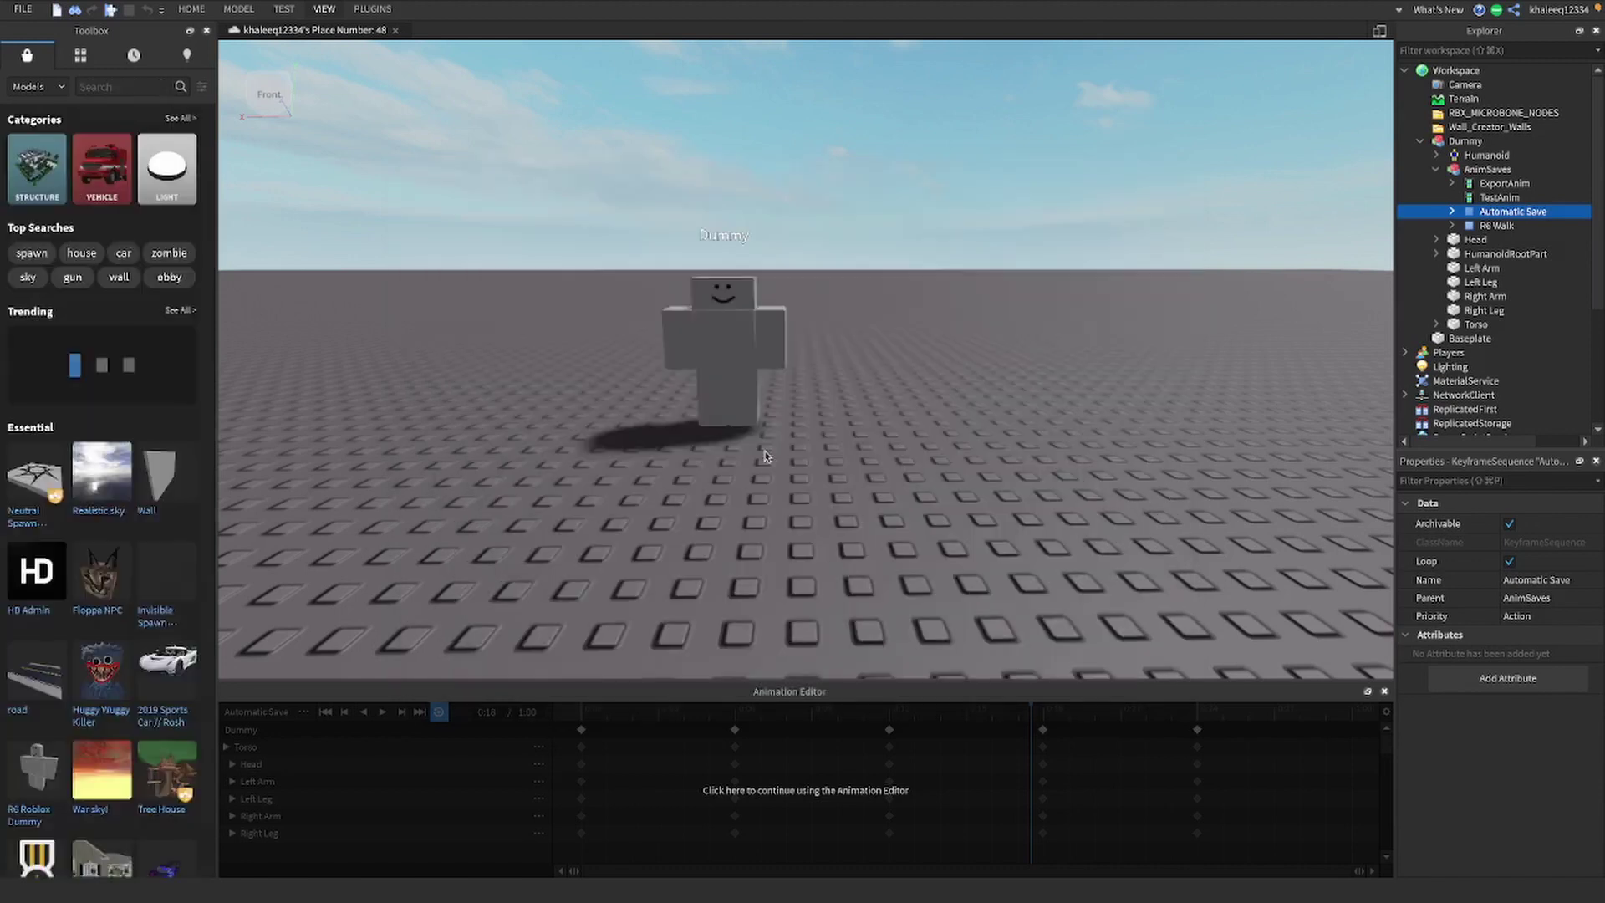
scroll(1518, 301, "down", 5)
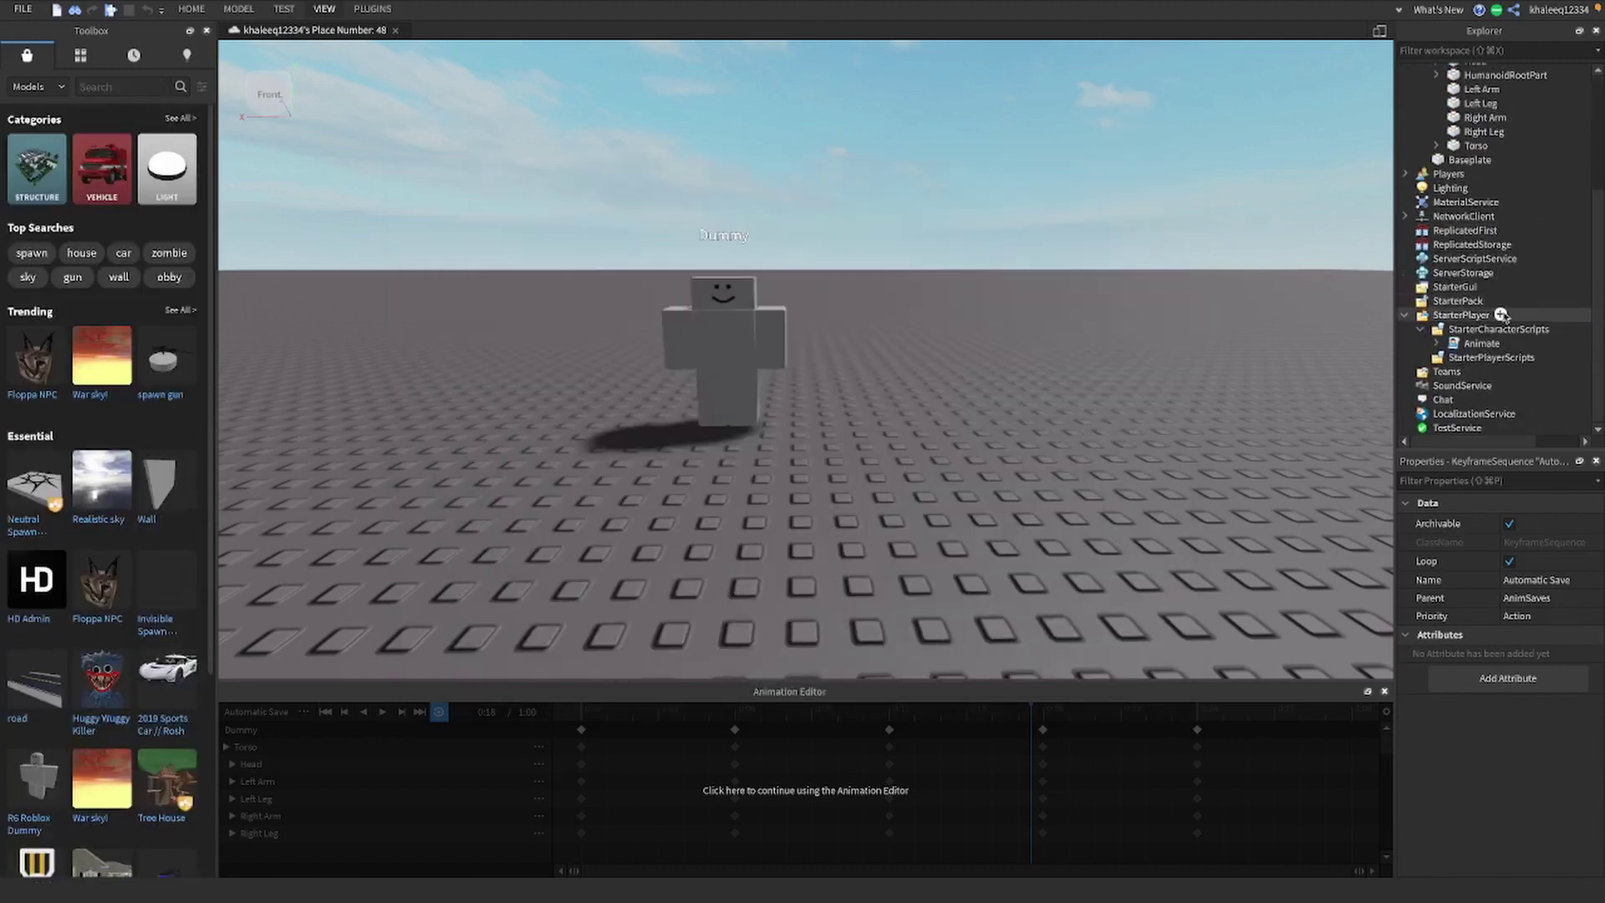
left_click(1439, 344)
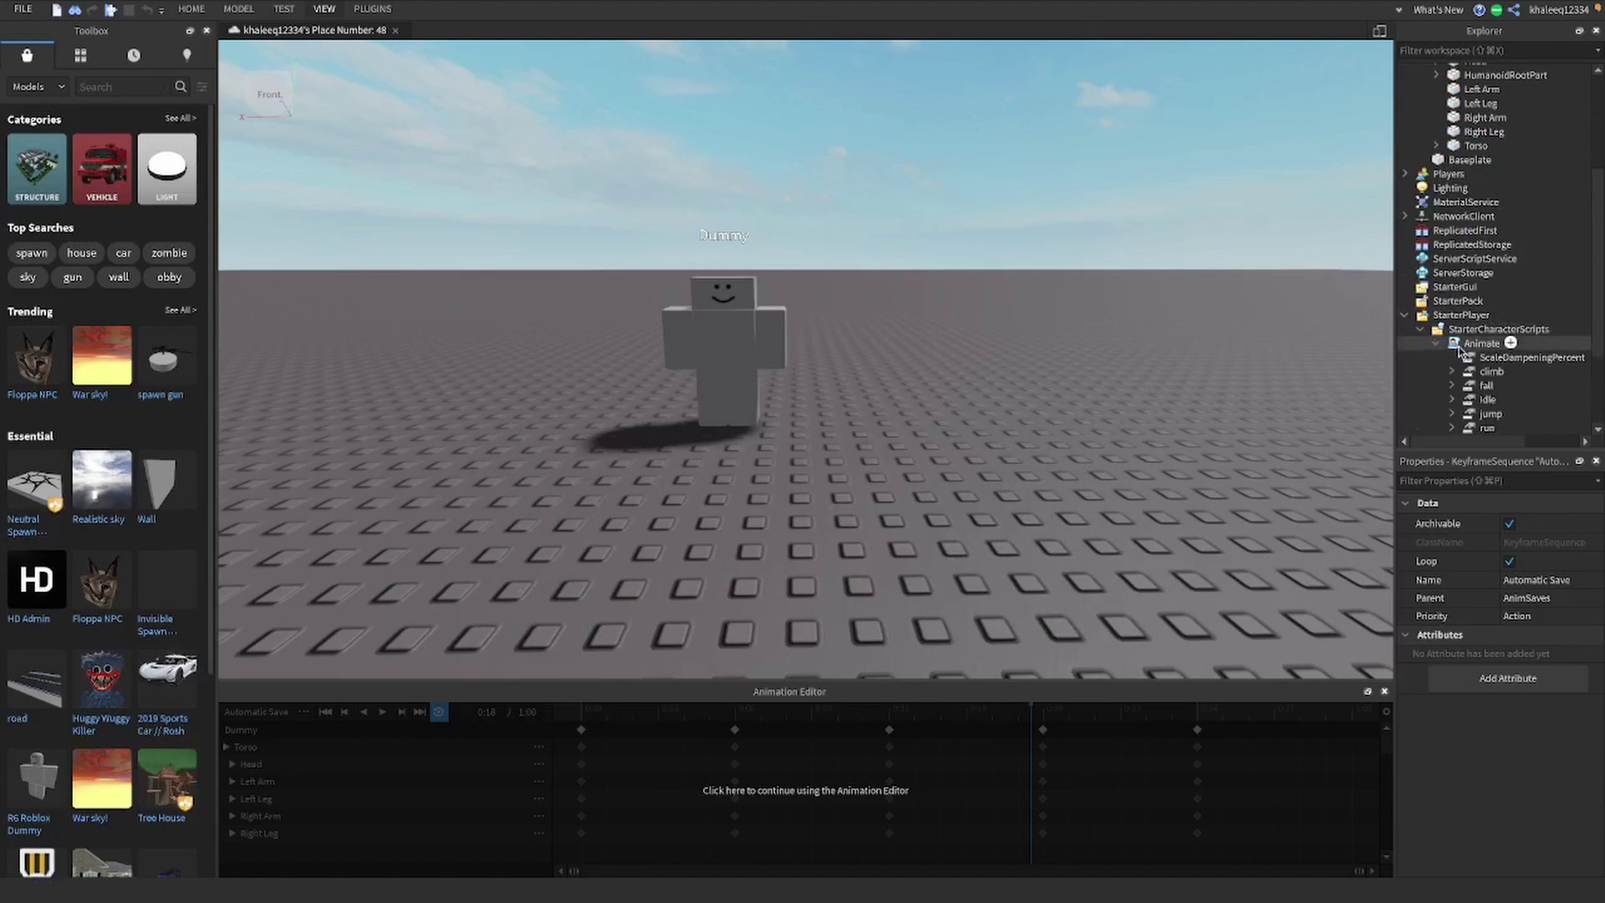
scroll(1434, 359, "down", 1)
scroll(1432, 368, "down", 2)
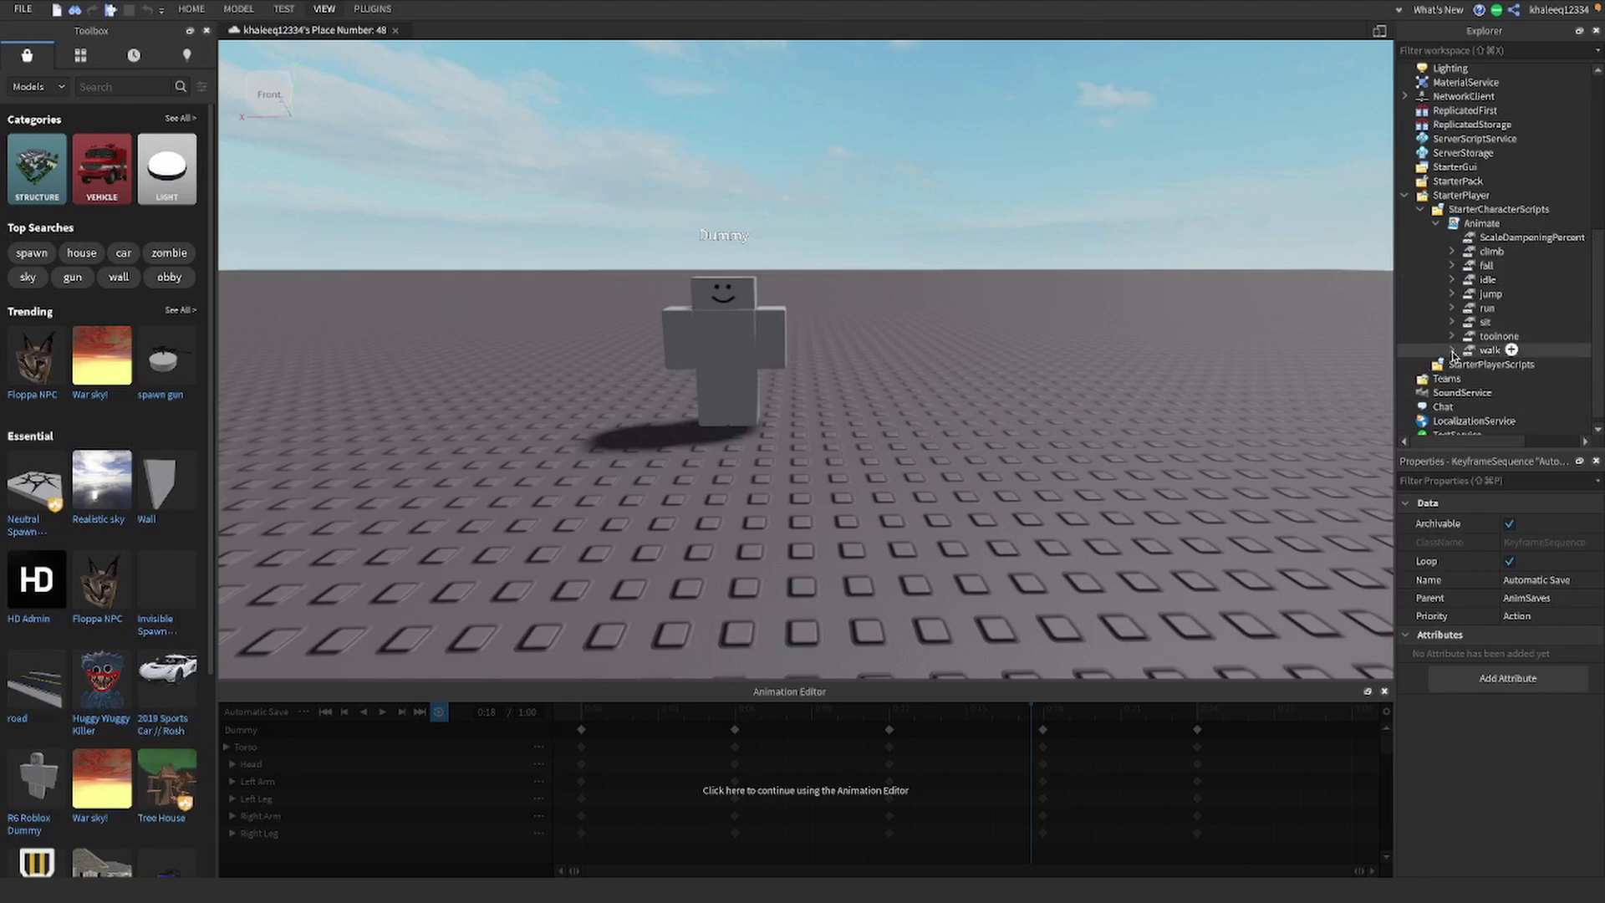
left_click(1454, 351)
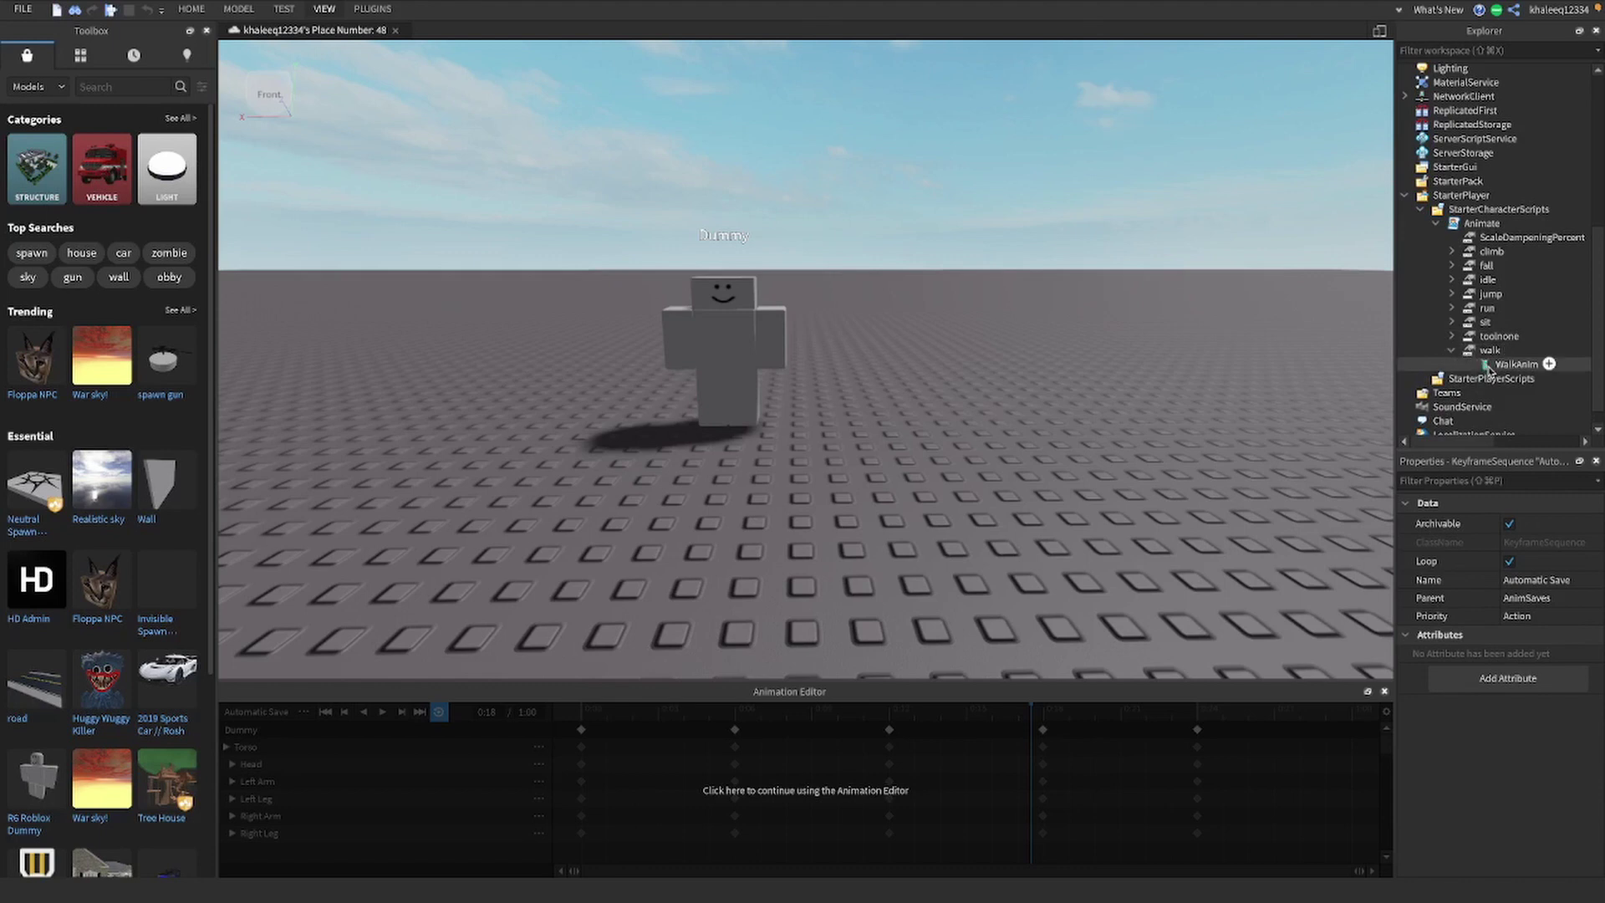
left_click(1497, 365)
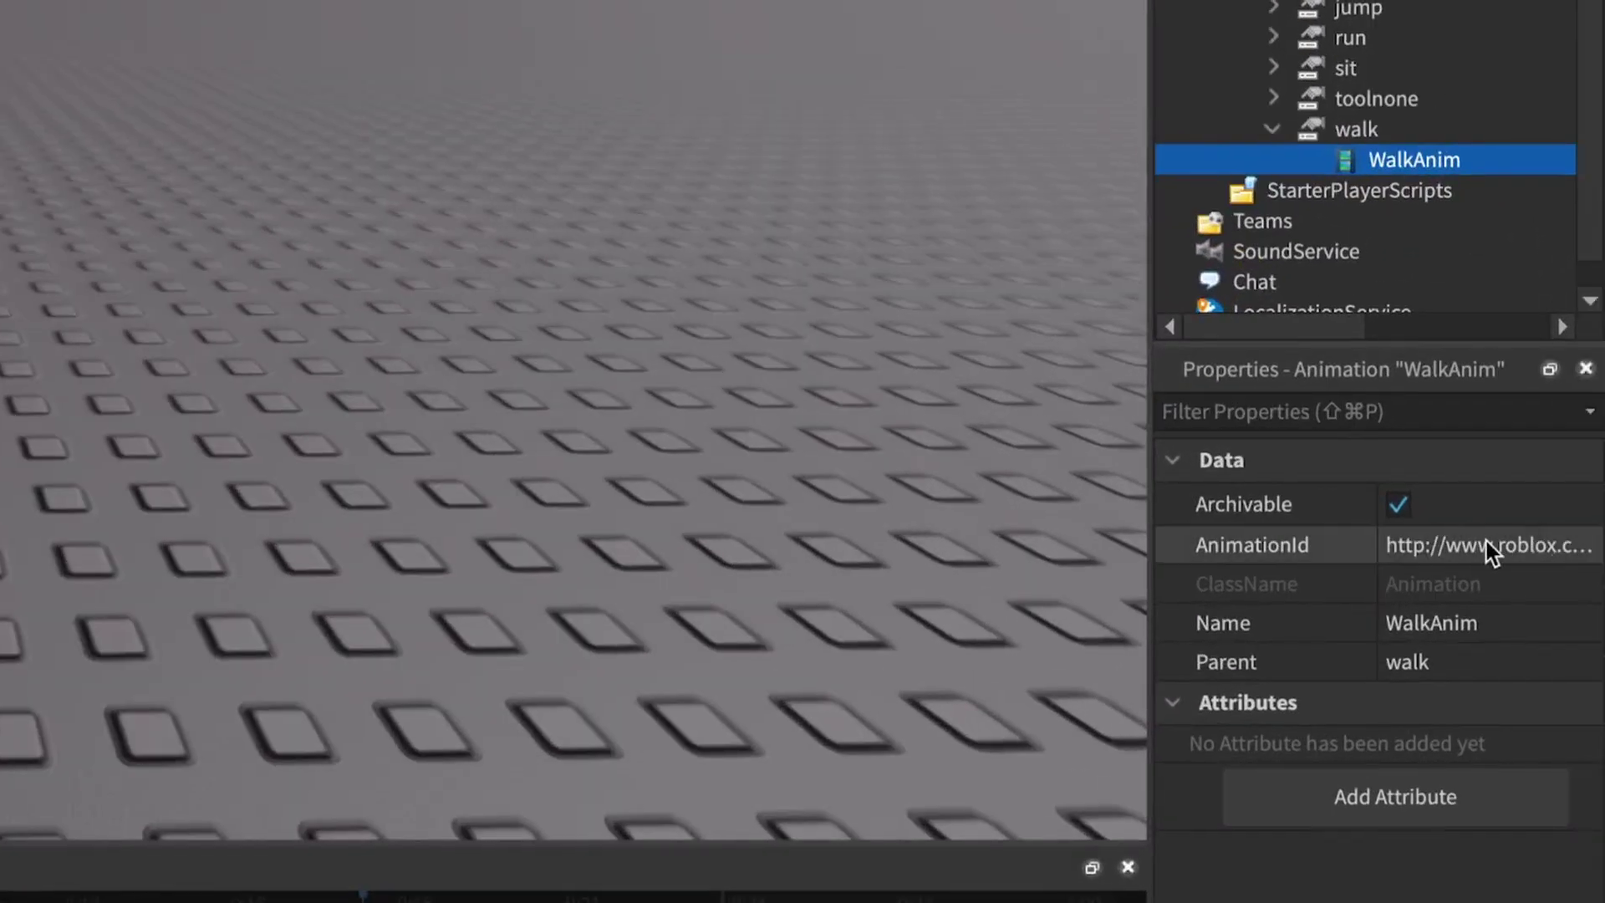
Step: Paste the published walk asset ID into WalkAnim's AnimationId, then start a play test
left_click(1455, 552)
key("ctrl+v")
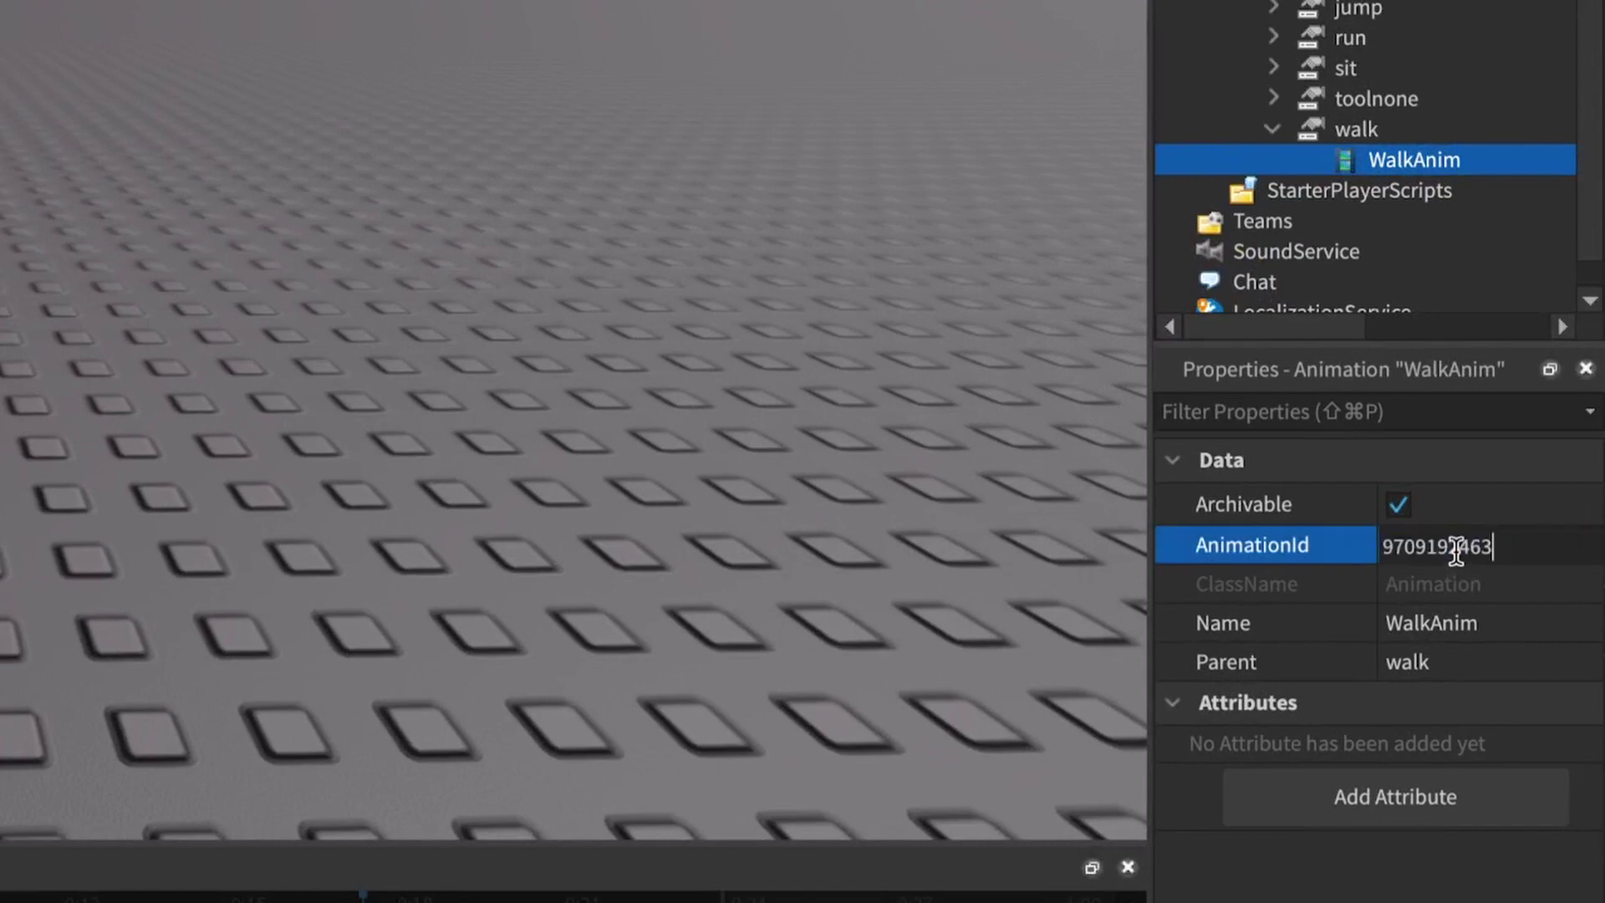
key("Return")
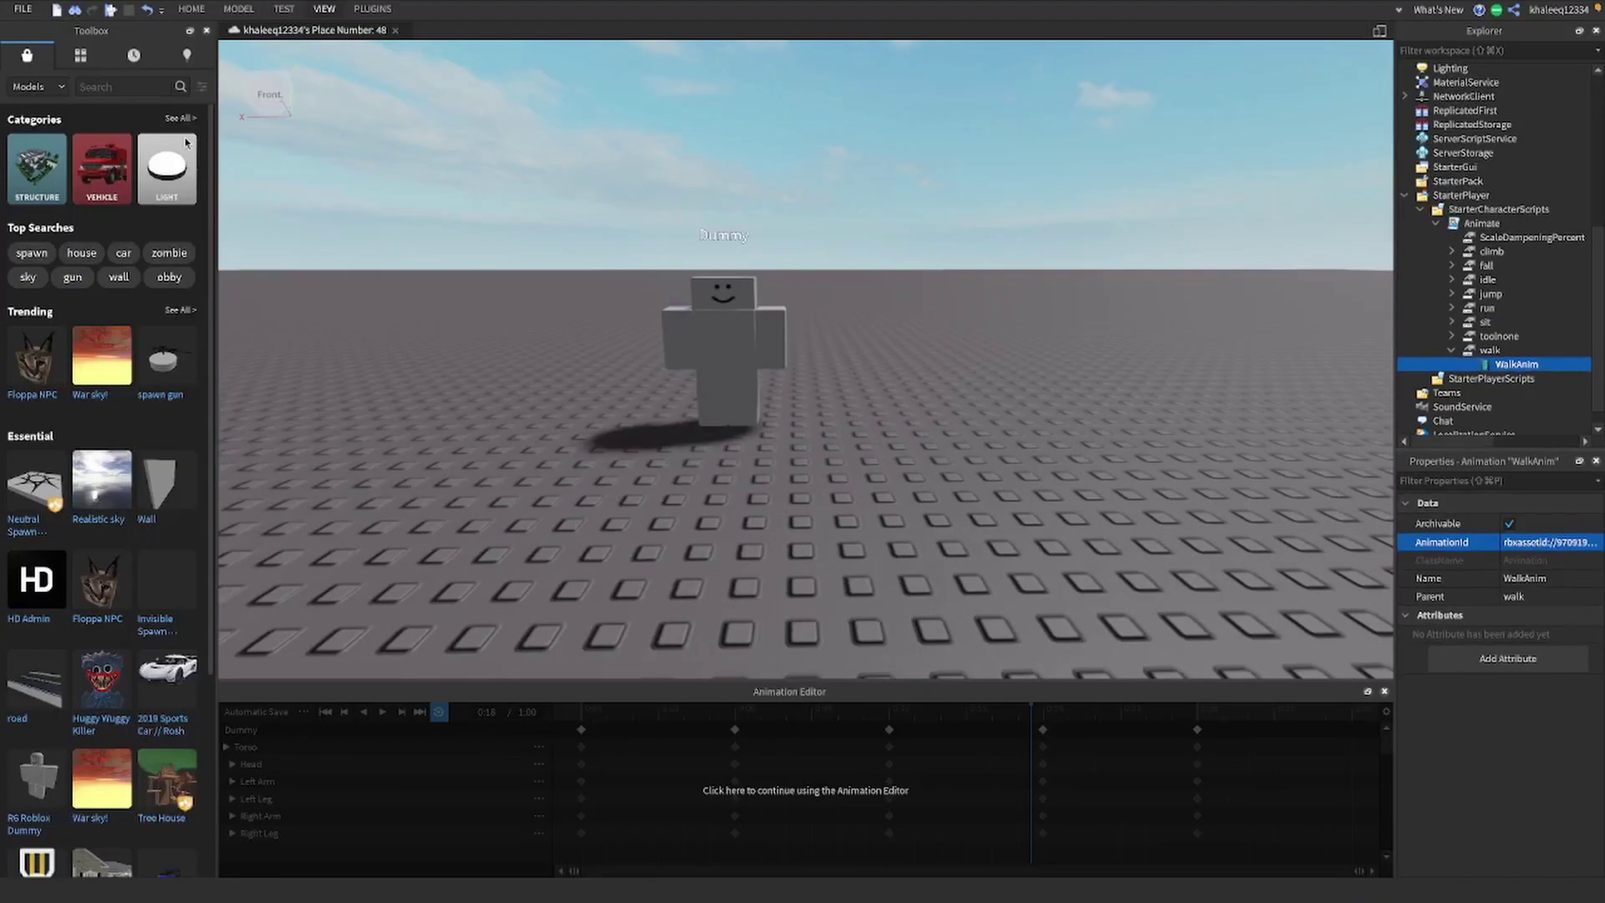
key("F5")
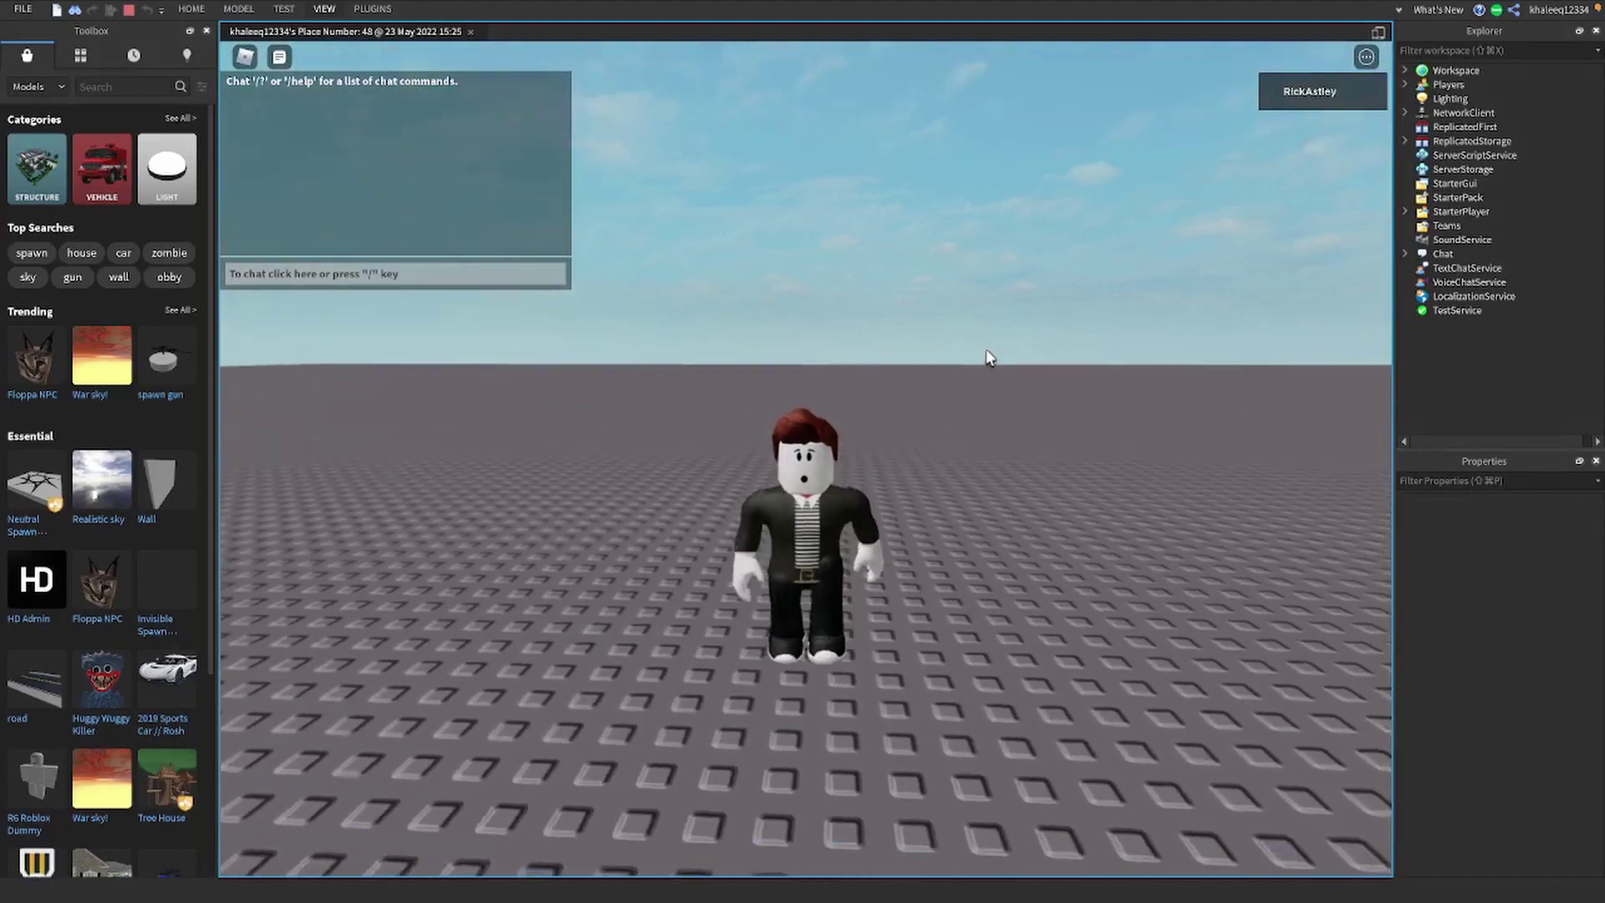
Step: Walk the avatar in all directions around the Dummy, orbiting the camera to watch the new walk
key("d")
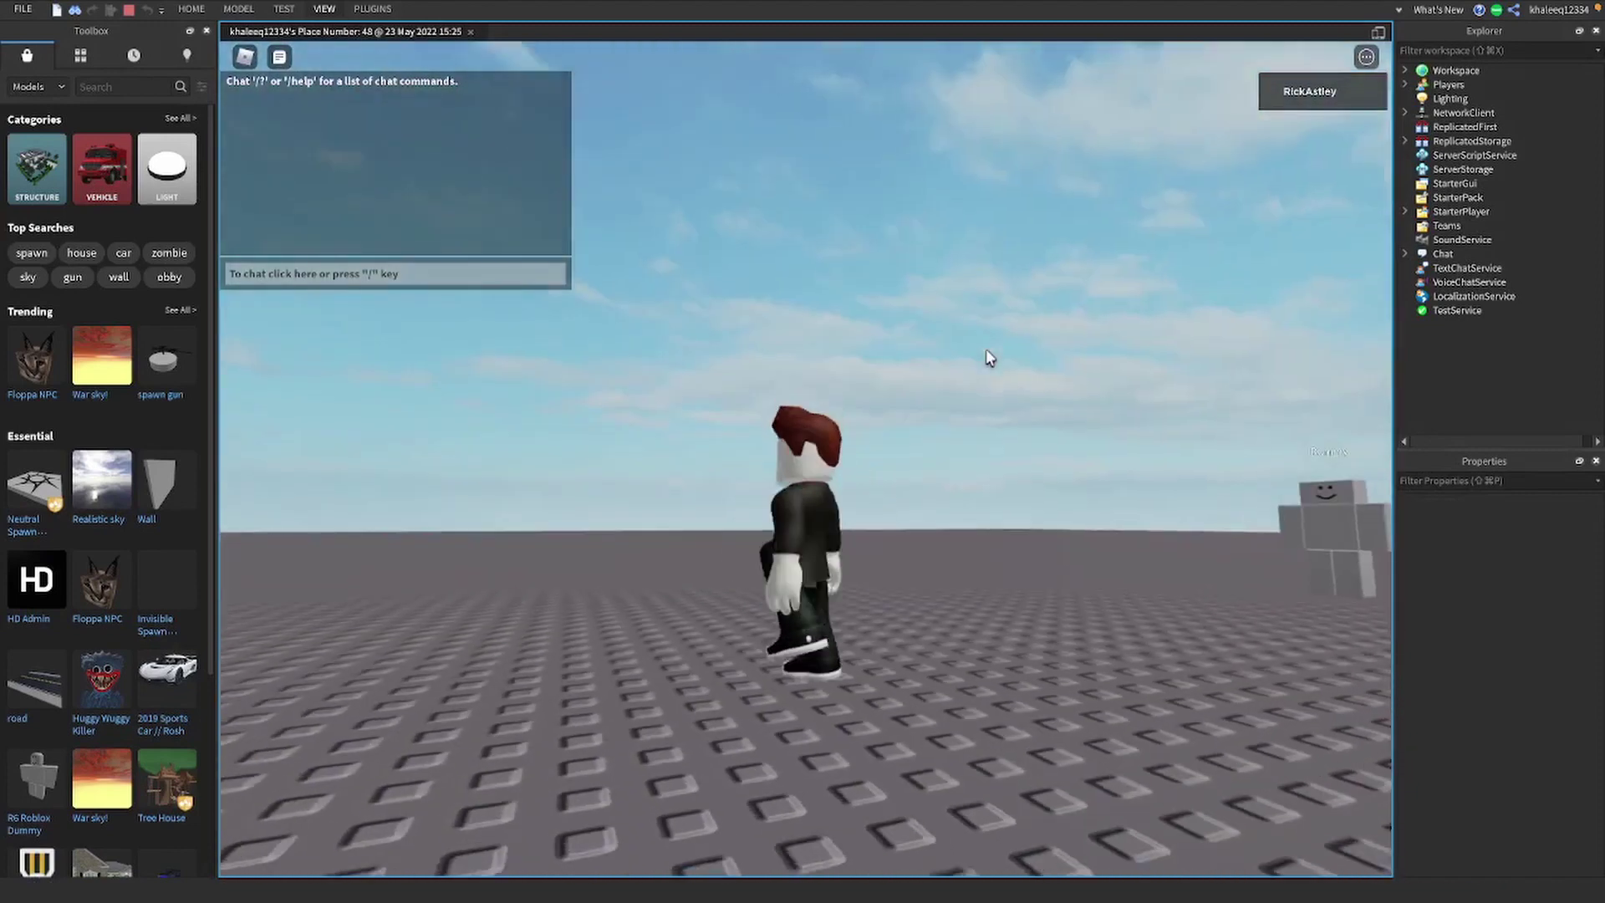
right_click_drag(986, 358, 986, 357)
key("w")
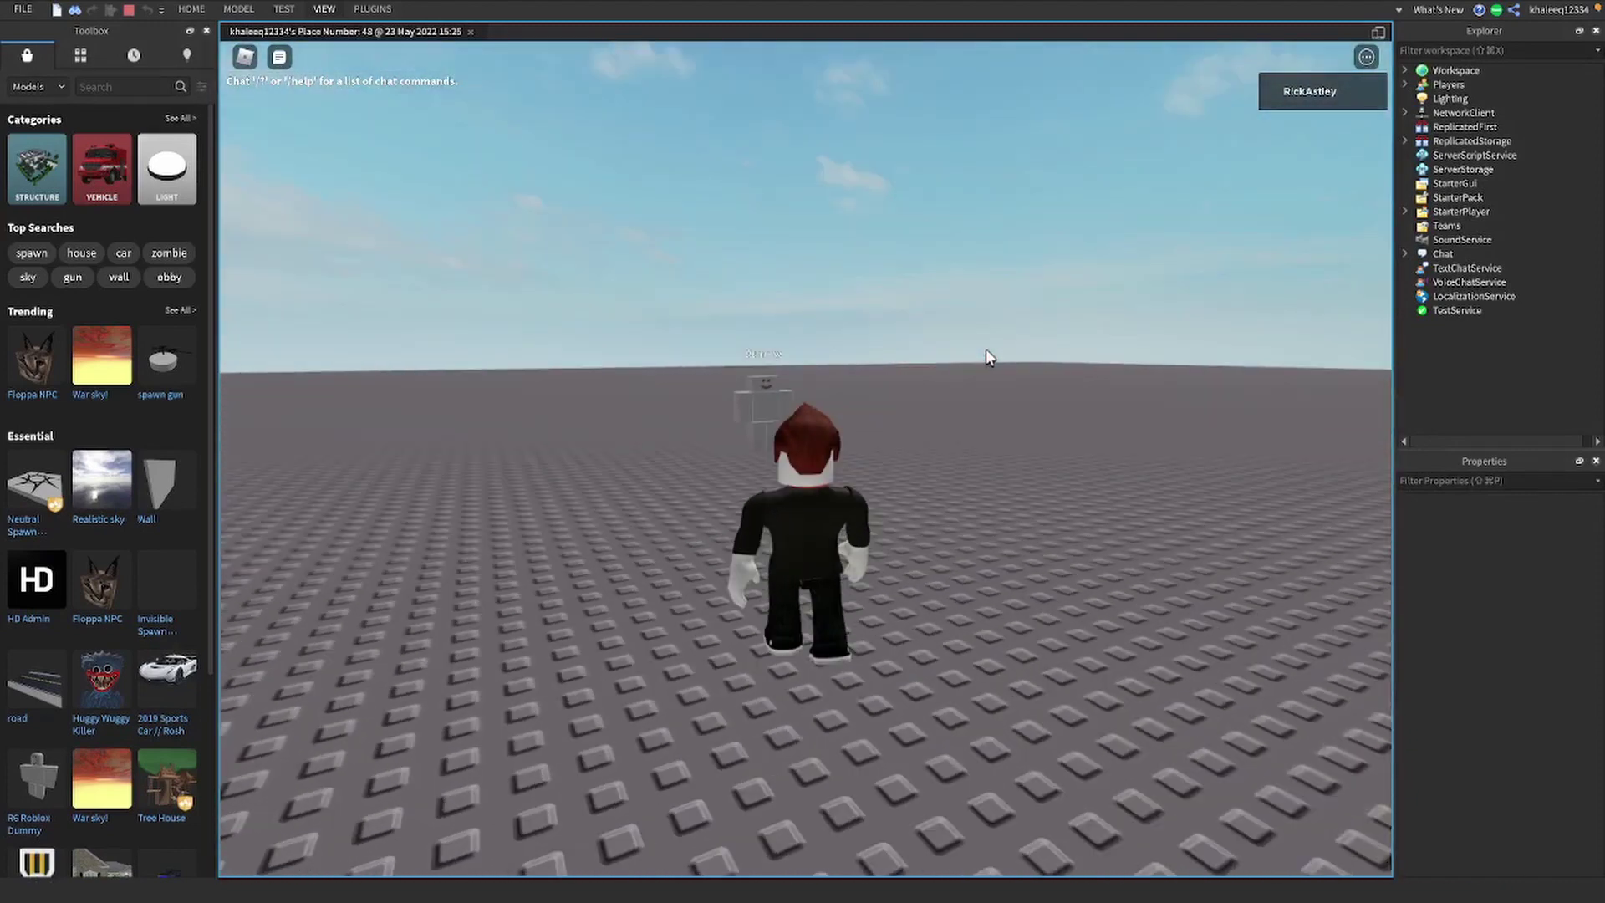
key("s")
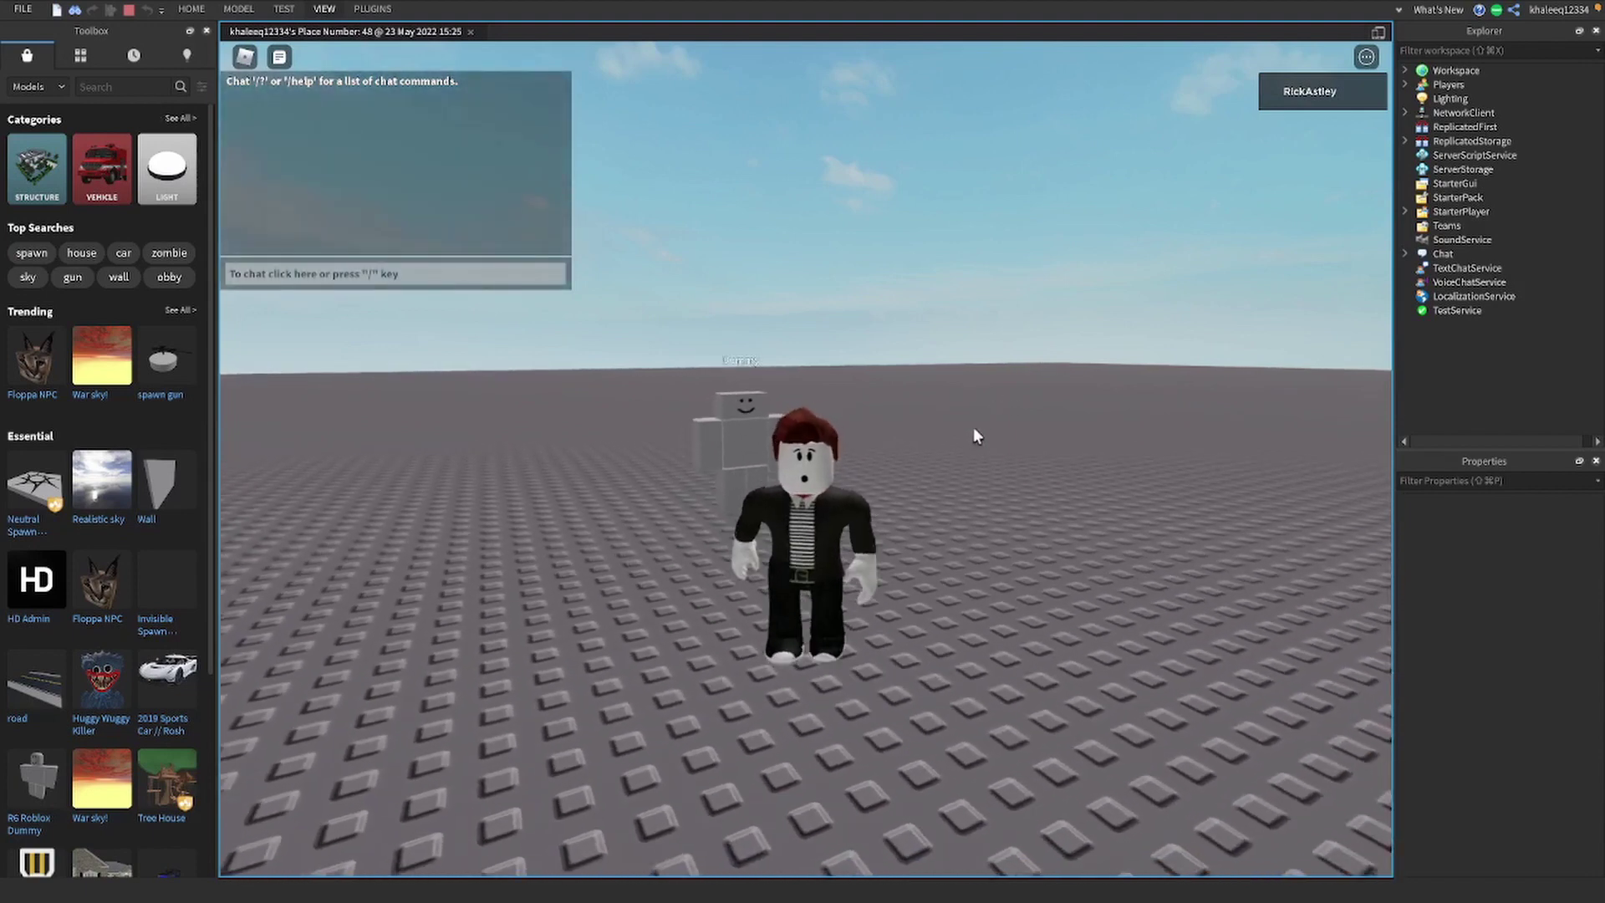
right_click_drag(801, 486, 801, 478)
key("a")
key("s")
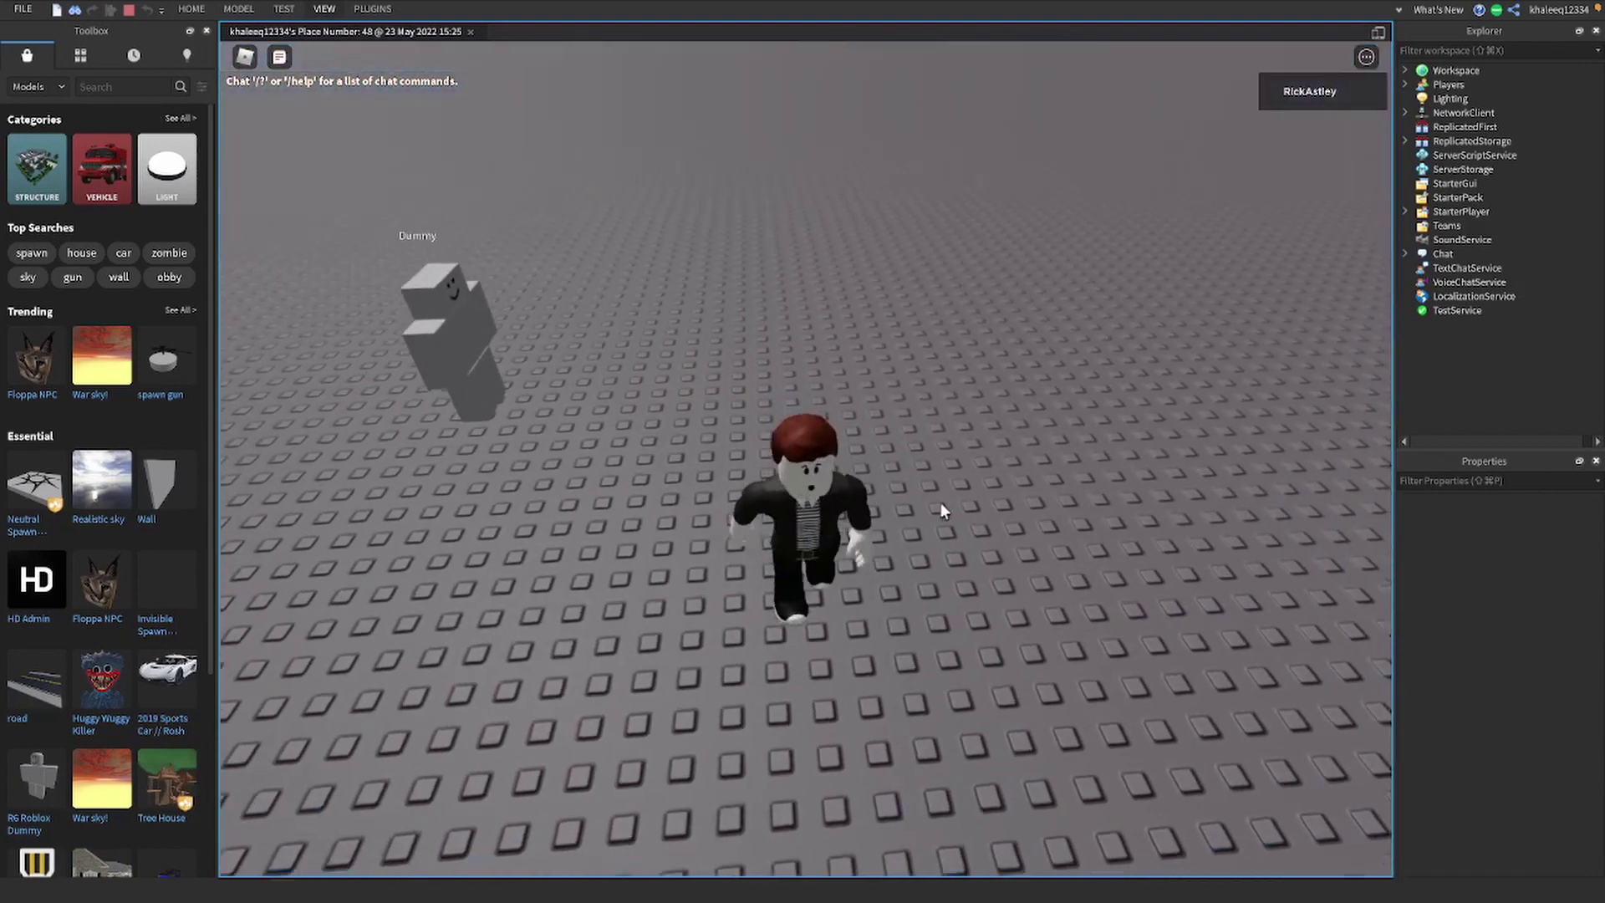
right_click_drag(1021, 575, 1021, 576)
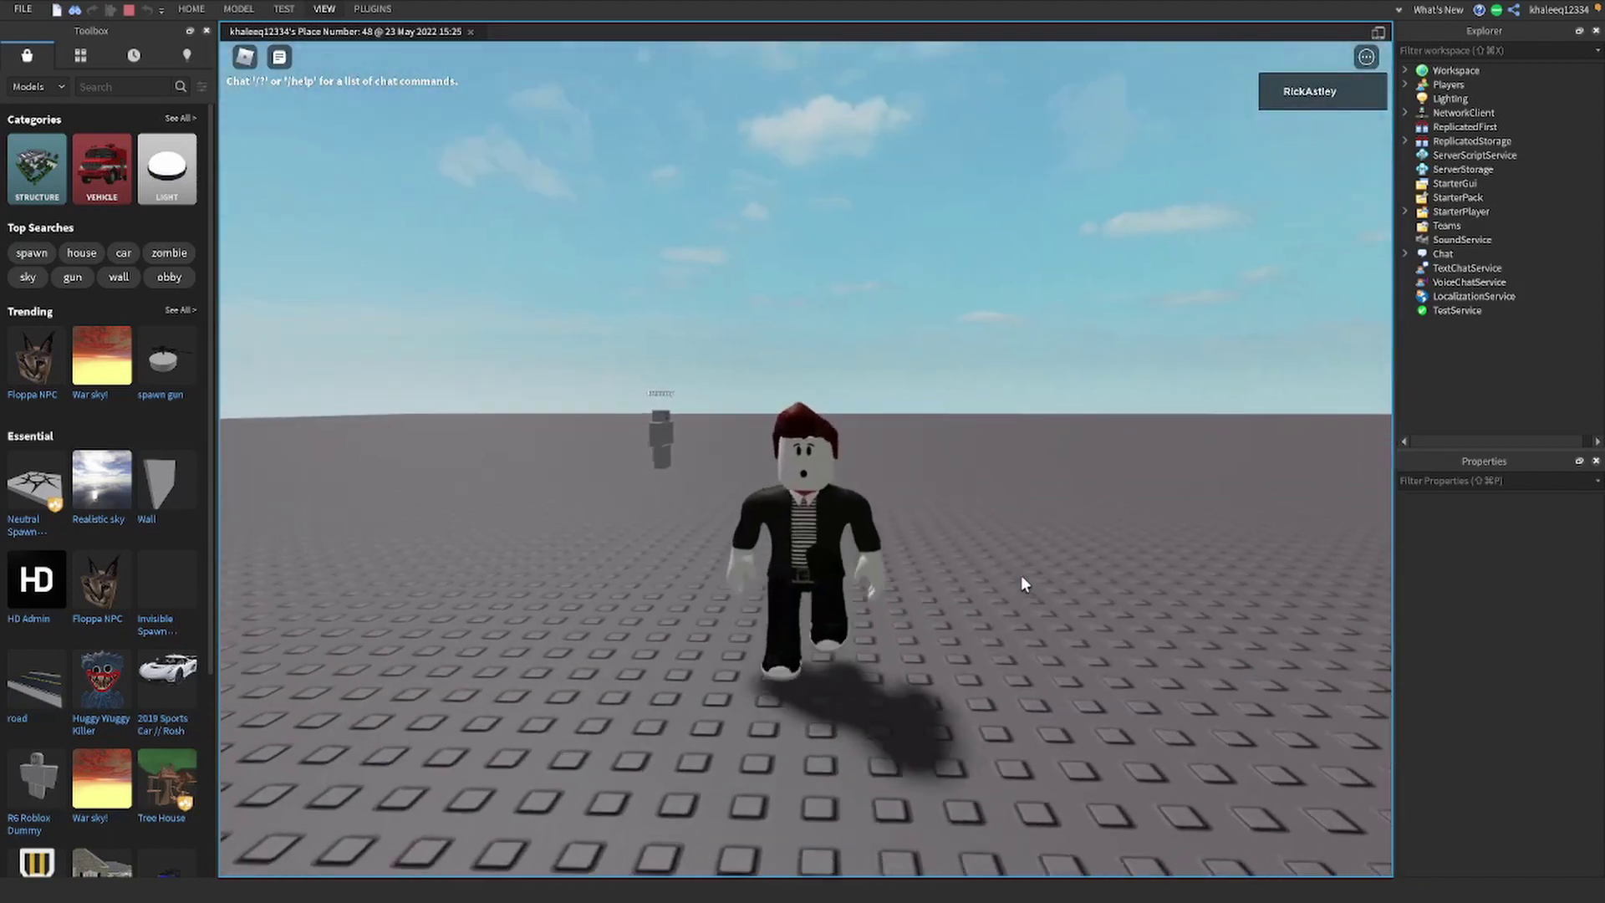
key("w")
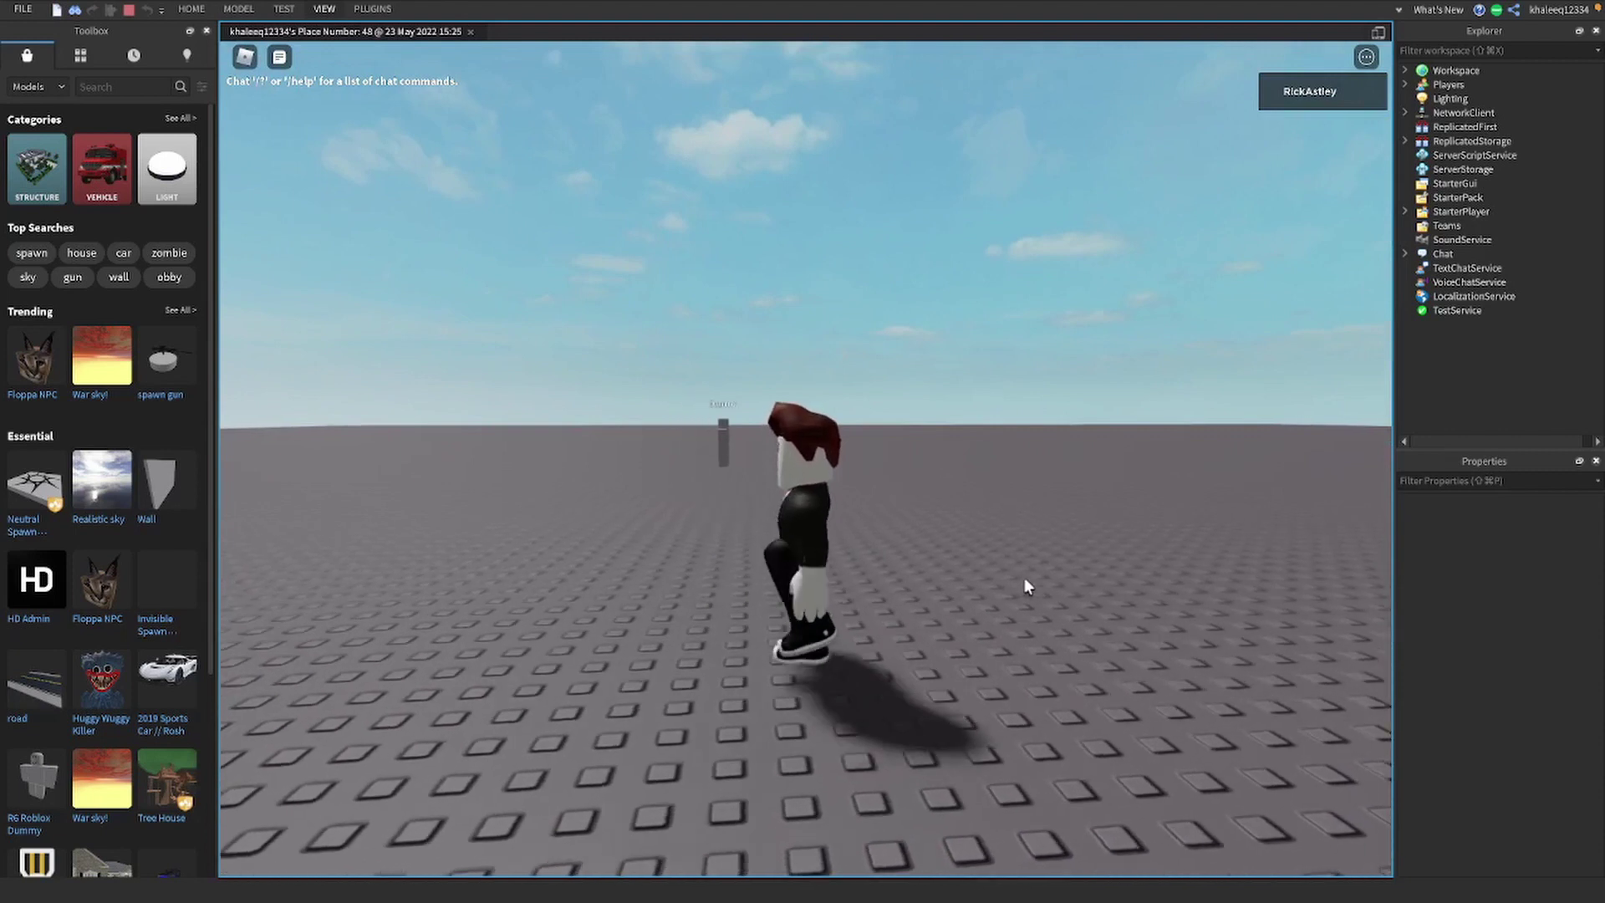
key("s")
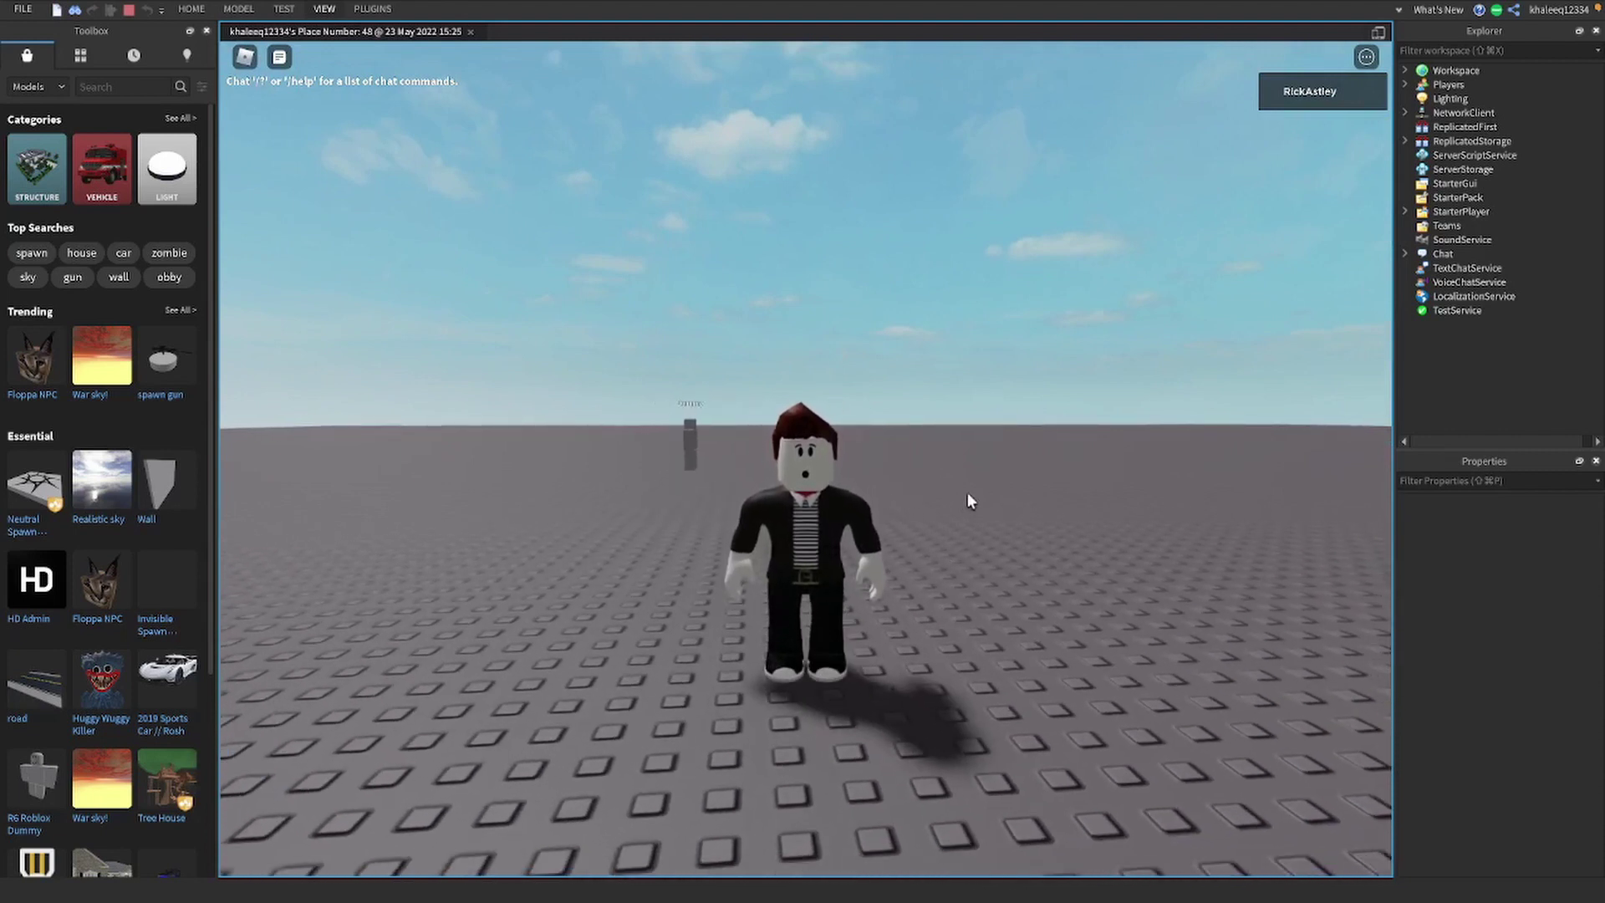
key("w")
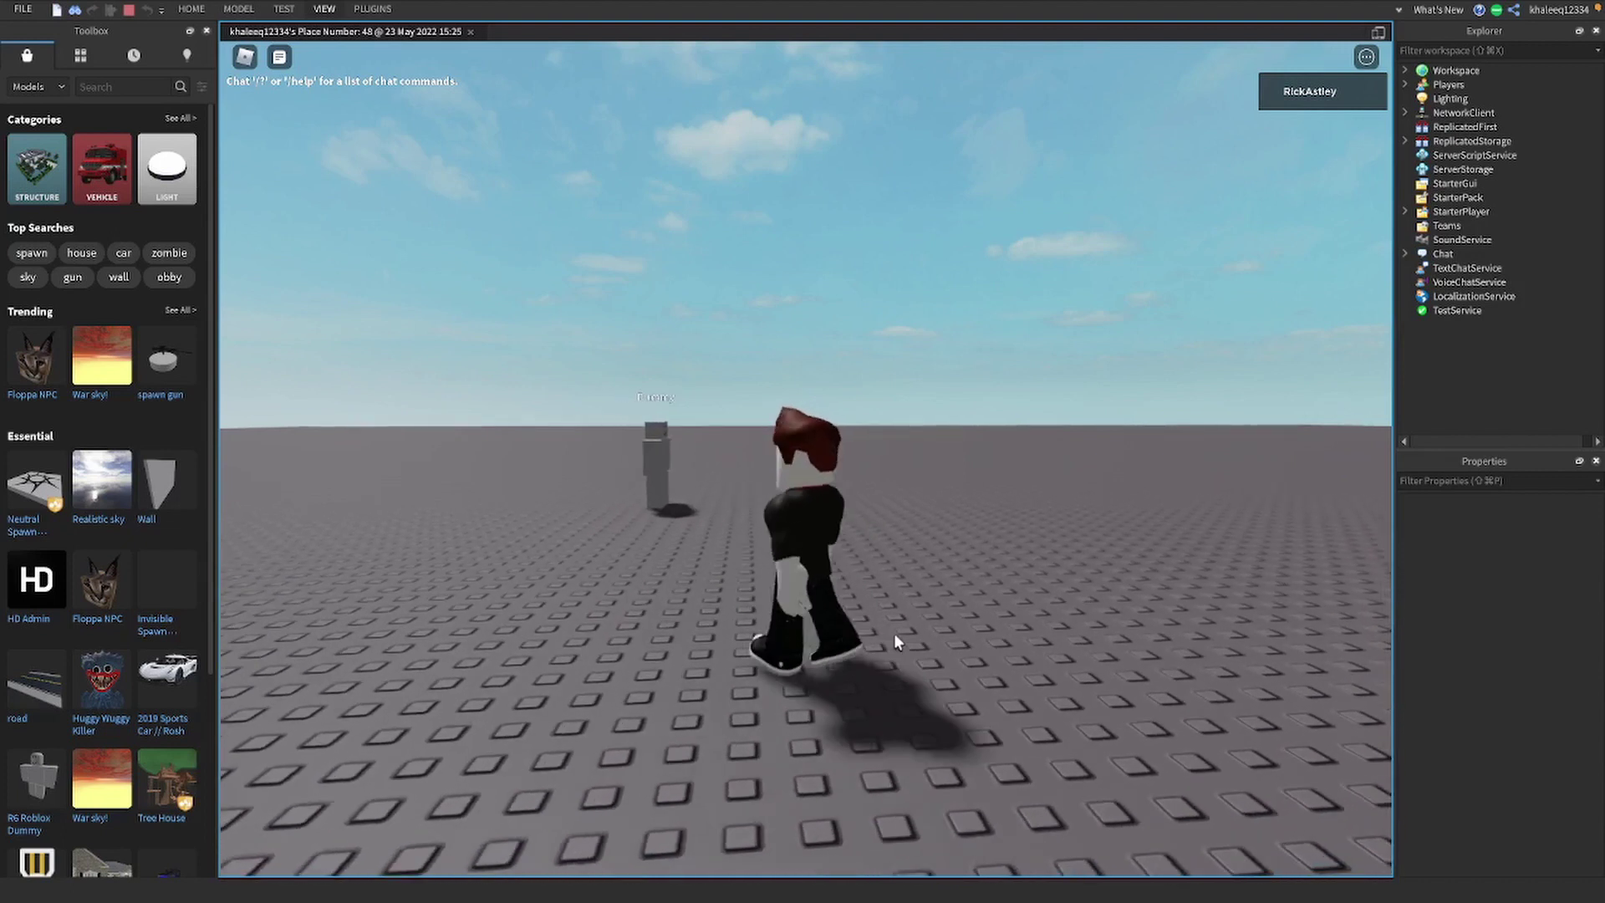
key("s")
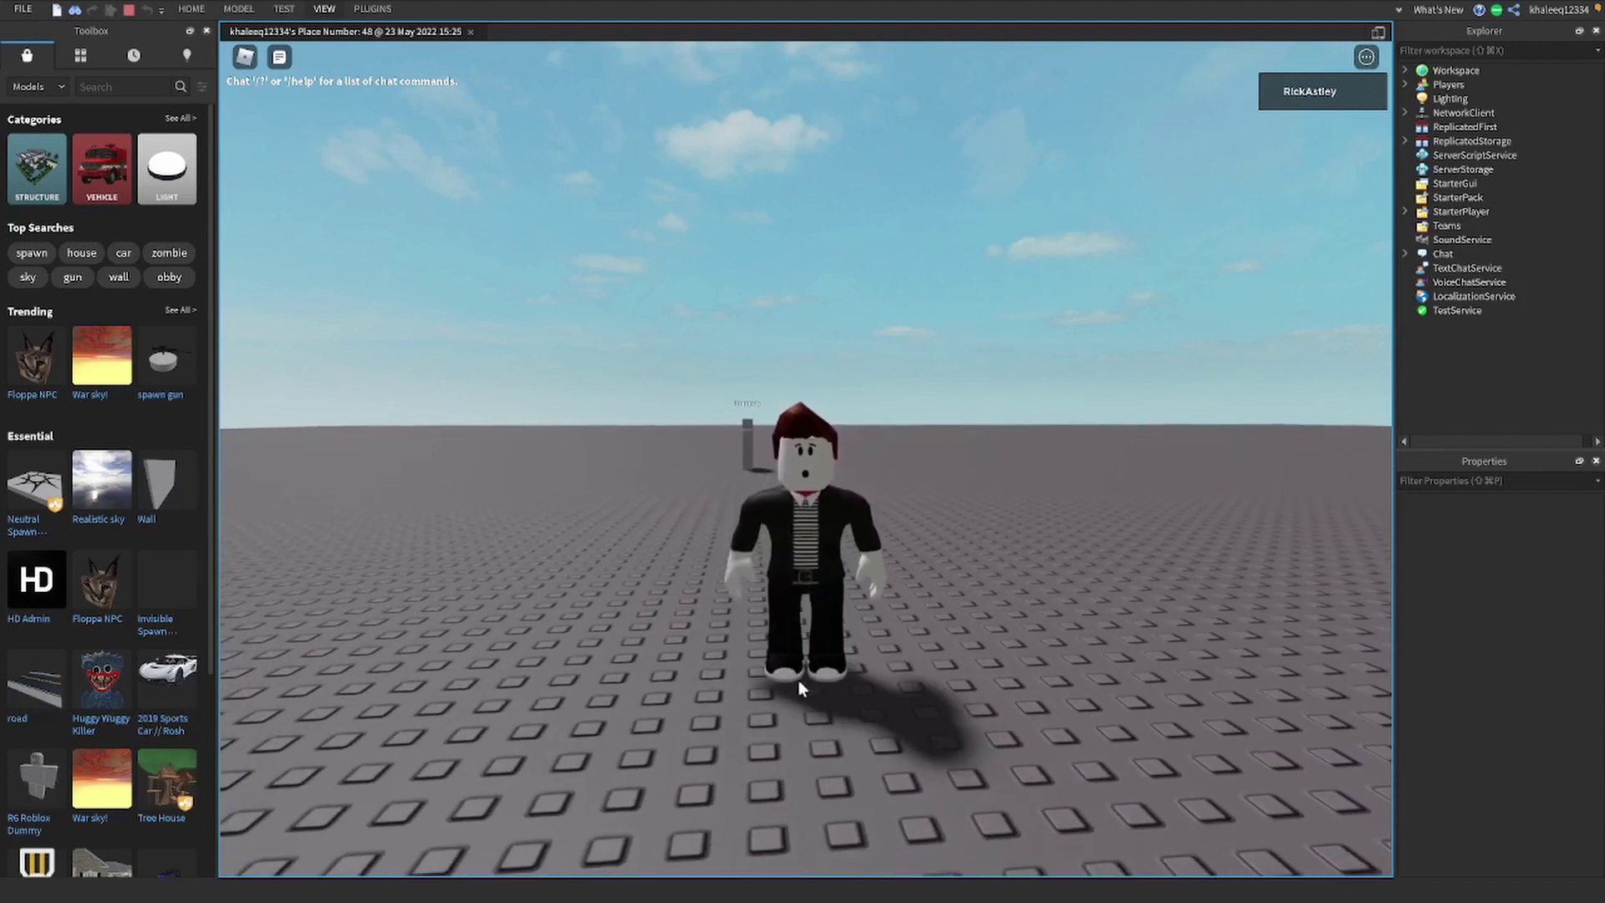